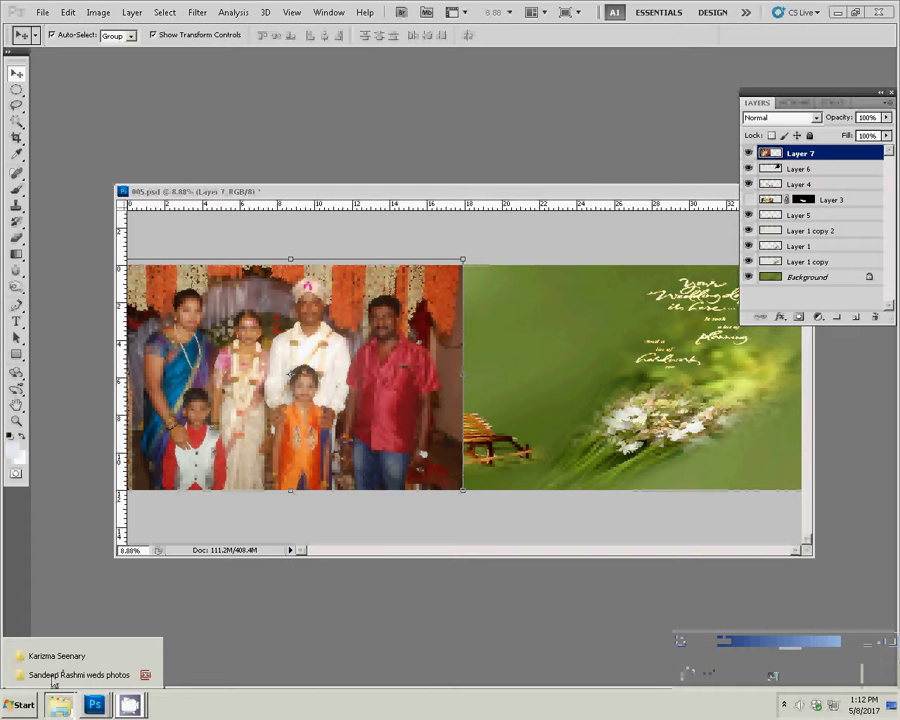
Open the wedding photos folder and delete DSC_0920.
{"action": "left_click", "coordinate": [90, 676]}
{"action": "left_click", "coordinate": [492, 245]}
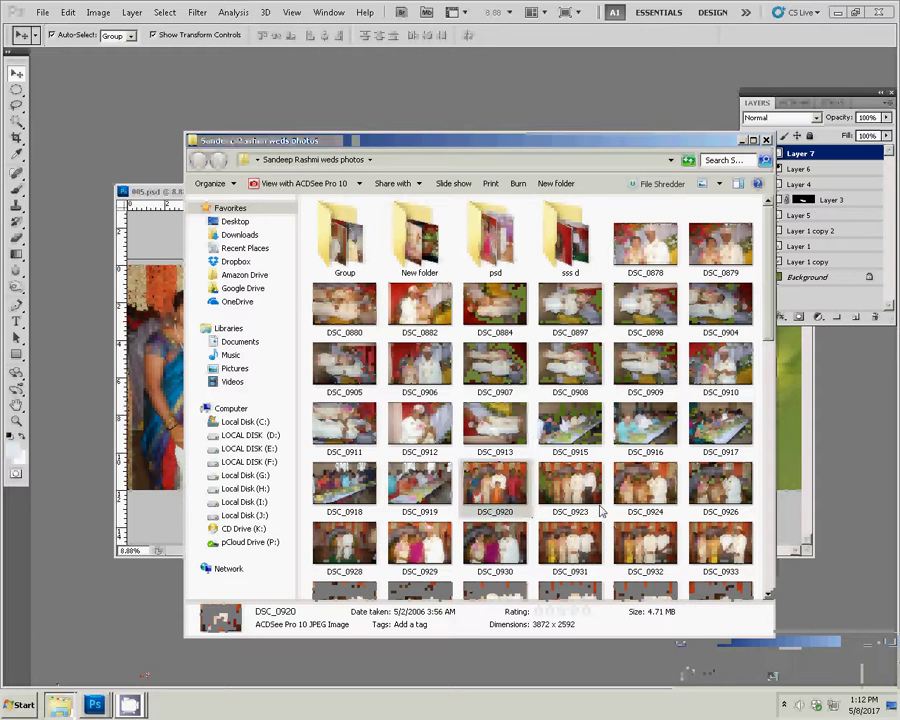
{"action": "key", "text": "Return"}
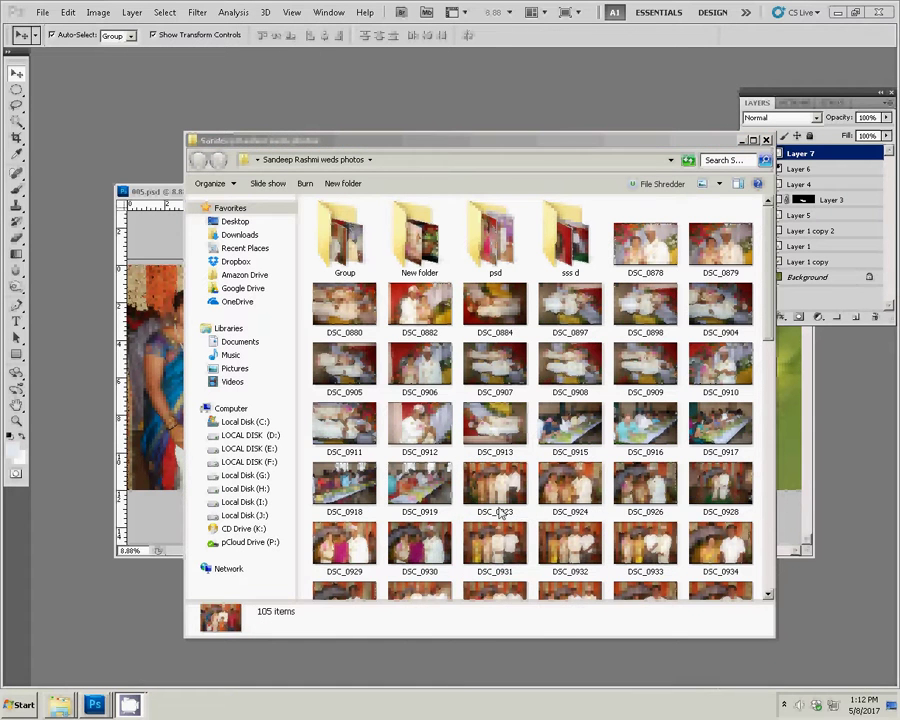
Select DSC_0923, 0924, 0926, 0929 and 0930 together in the folder.
{"action": "left_click", "coordinate": [567, 490], "text": "ctrl"}
{"action": "left_click", "coordinate": [645, 488], "text": "ctrl"}
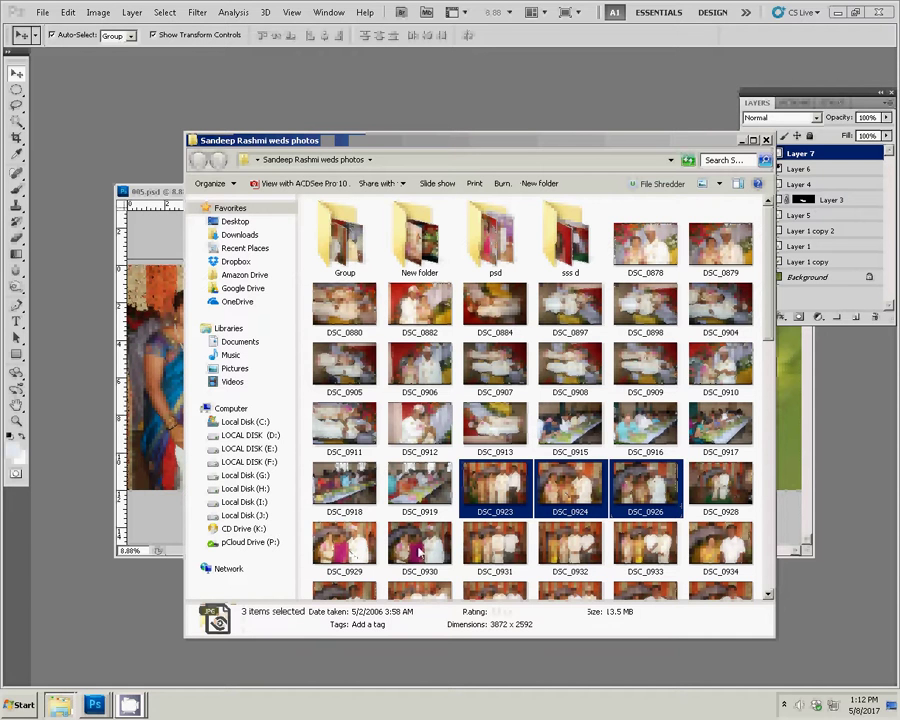
{"action": "left_click", "coordinate": [420, 548], "text": "ctrl"}
{"action": "left_click", "coordinate": [356, 548], "text": "ctrl"}
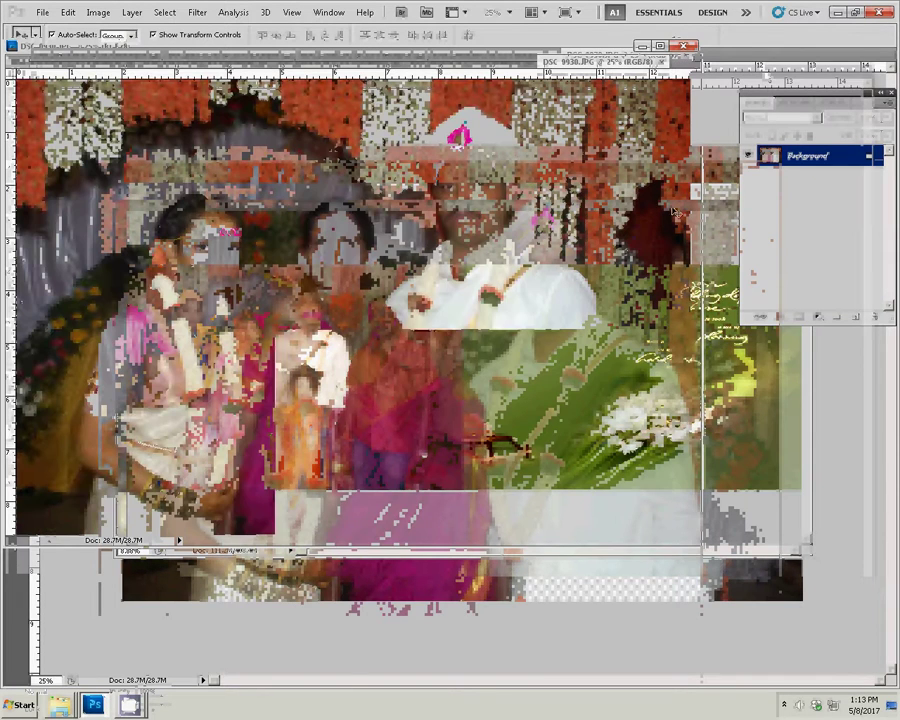
Move the 005.psd window higher and bring DSC_0930.JPG to the front.
{"action": "left_click", "coordinate": [449, 193]}
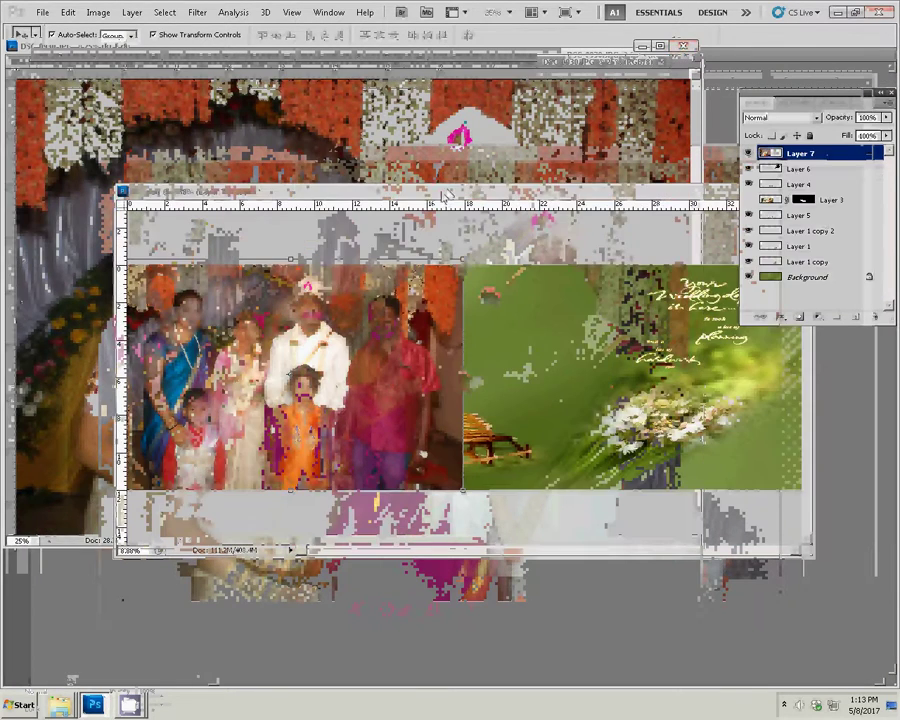
{"action": "left_click_drag", "start_coordinate": [449, 193], "coordinate": [435, 52]}
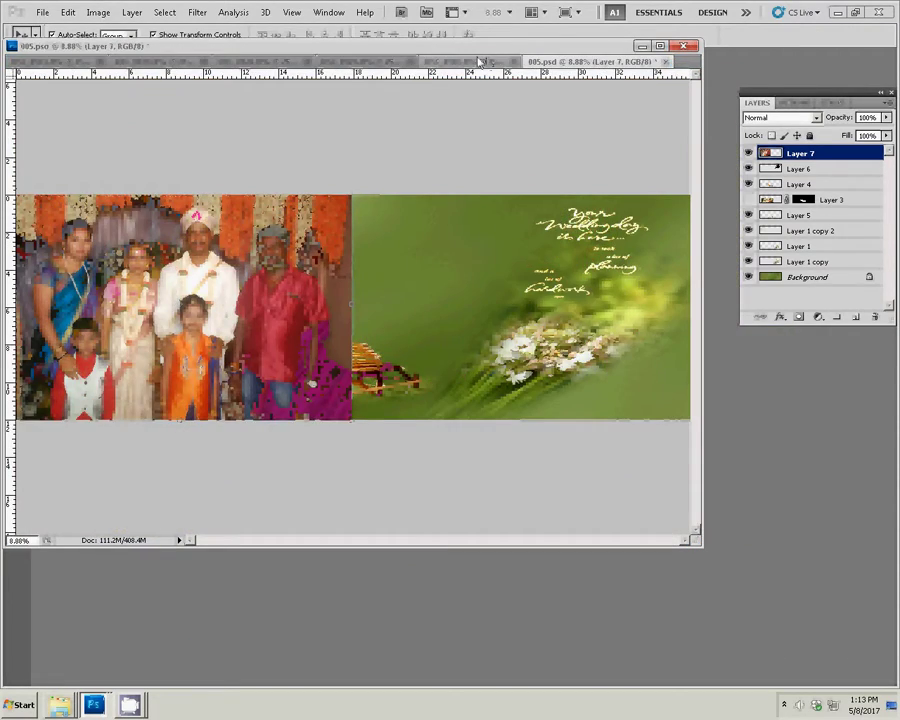
{"action": "left_click", "coordinate": [480, 62]}
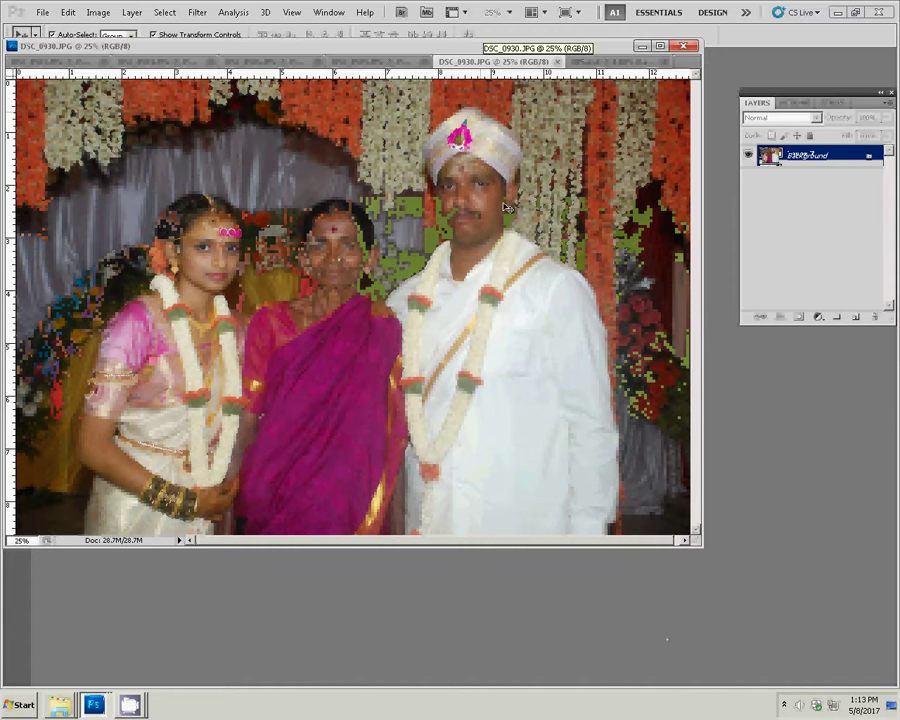
Resize DSC_0930 to 8 inches wide and zoom in on it.
{"action": "key", "text": "ctrl+alt+i"}
{"action": "key", "text": "Tab"}
{"action": "key", "text": "Tab"}
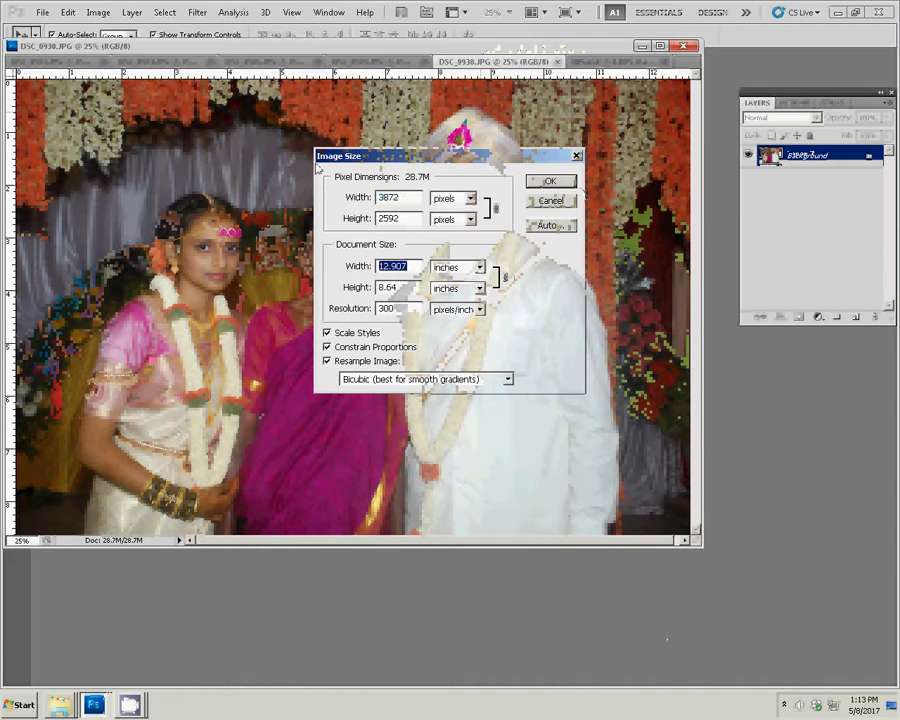
{"action": "type", "text": "8"}
{"action": "left_click", "coordinate": [550, 181]}
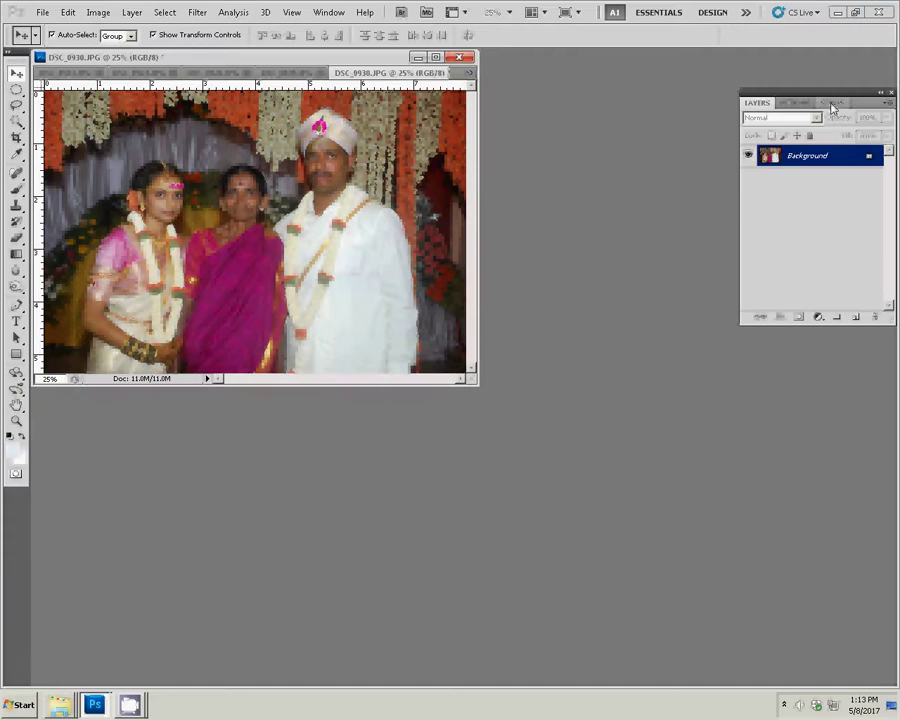
{"action": "left_click", "coordinate": [832, 102]}
{"action": "left_click", "coordinate": [796, 102]}
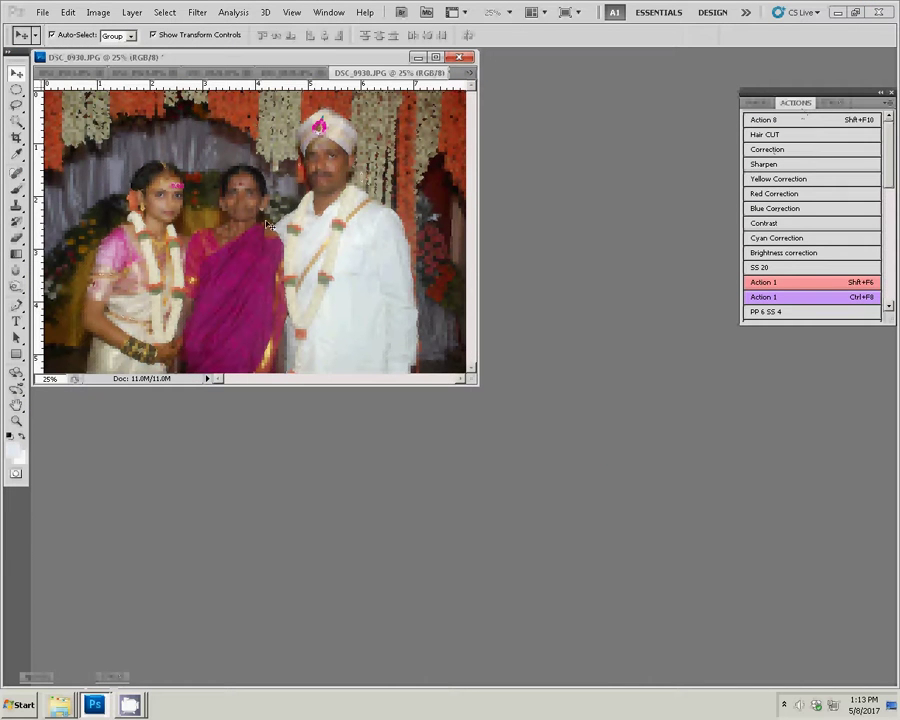
{"action": "key", "text": "z"}
{"action": "left_click_drag", "start_coordinate": [346, 250], "coordinate": [280, 190]}
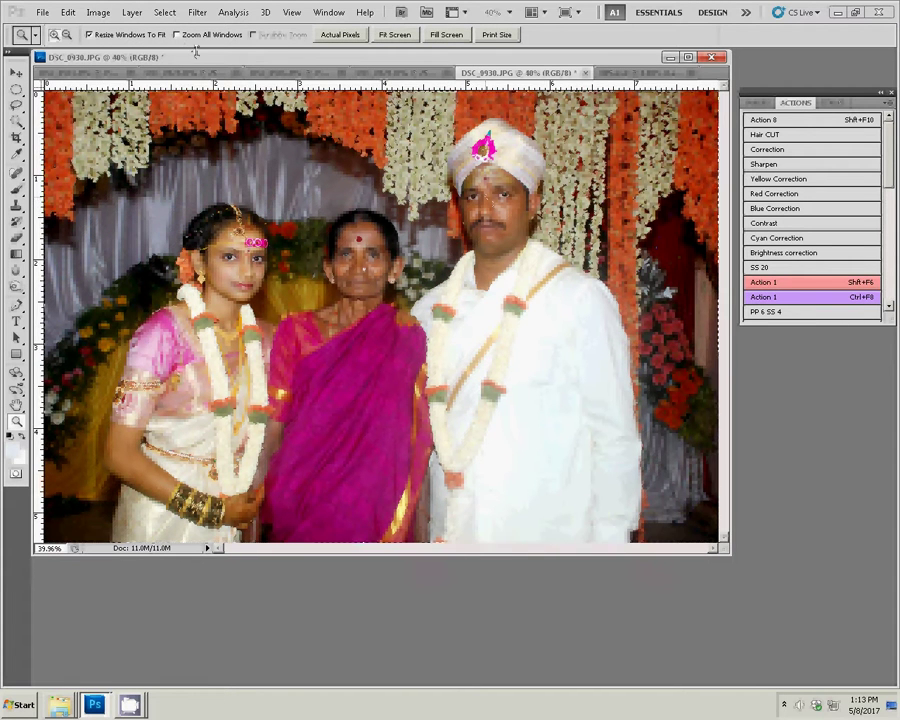
Select all of DSC_0930, cut it, and close the JPG without saving.
{"action": "left_click", "coordinate": [165, 12]}
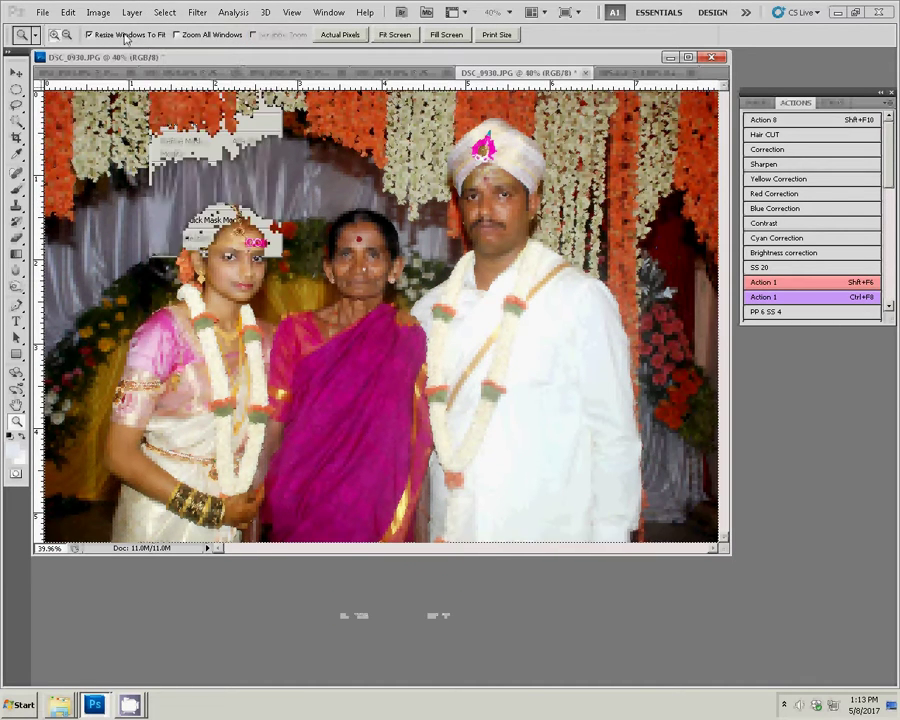
{"action": "left_click", "coordinate": [68, 12]}
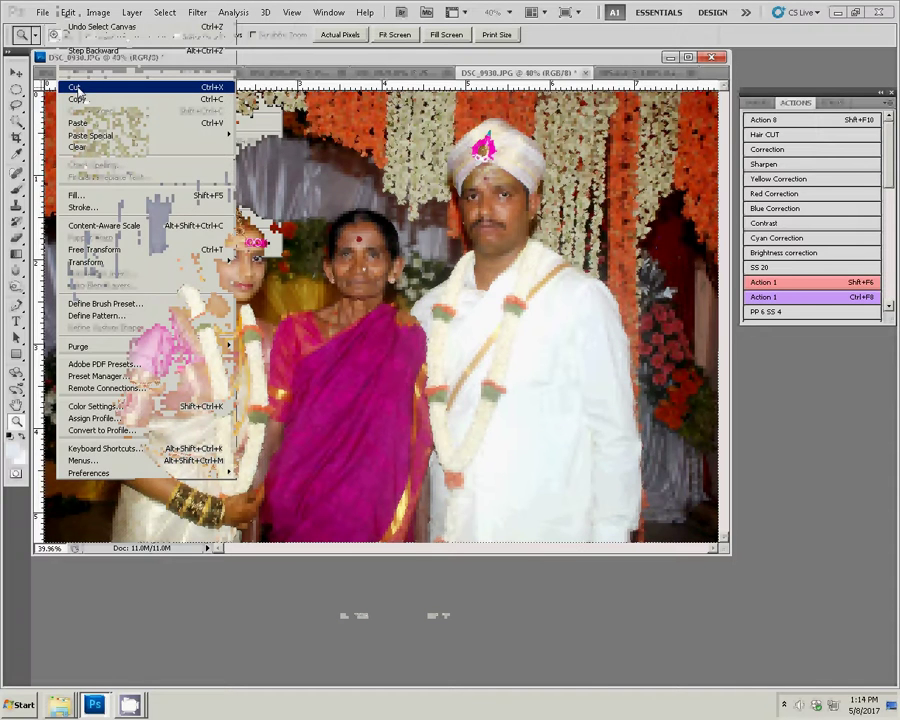
{"action": "left_click", "coordinate": [77, 88]}
{"action": "key", "text": "ctrl+w"}
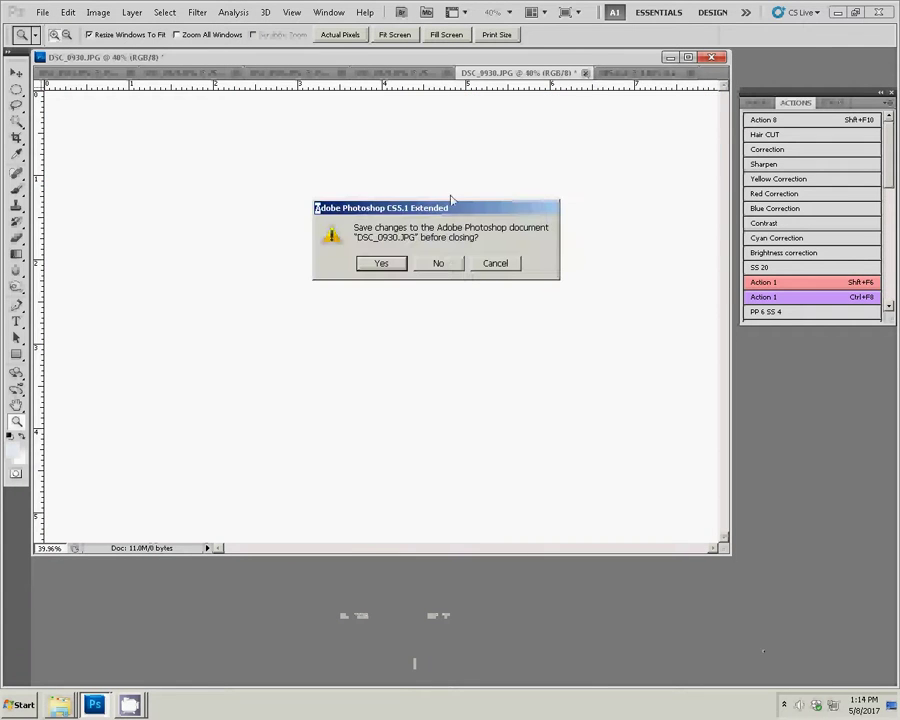
{"action": "left_click", "coordinate": [445, 261]}
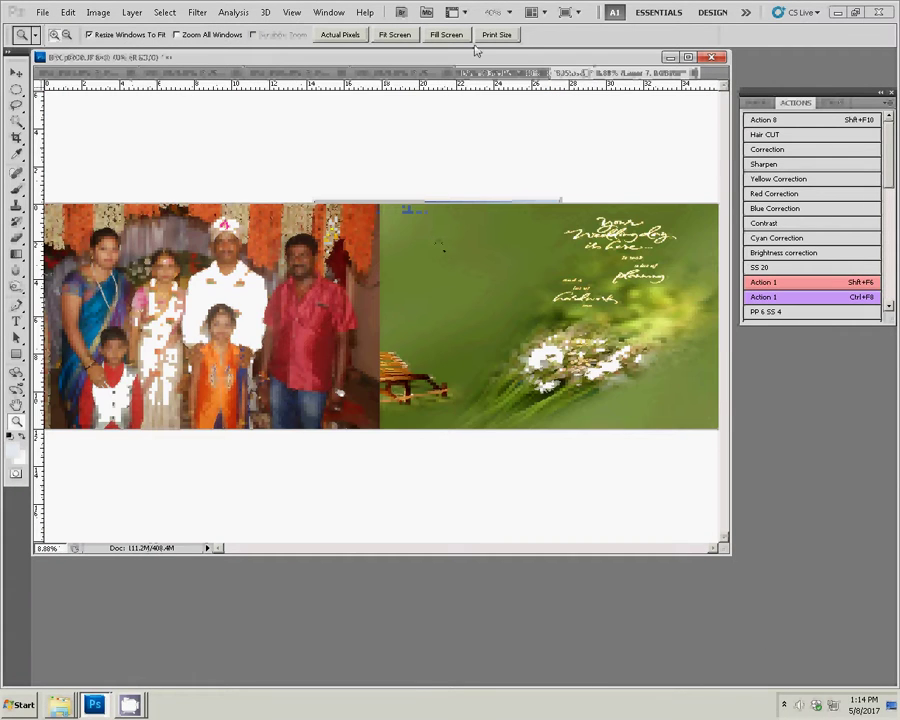
Paste the photo into 005.psd at the green page's top-left and fit the view.
{"action": "left_click", "coordinate": [67, 13]}
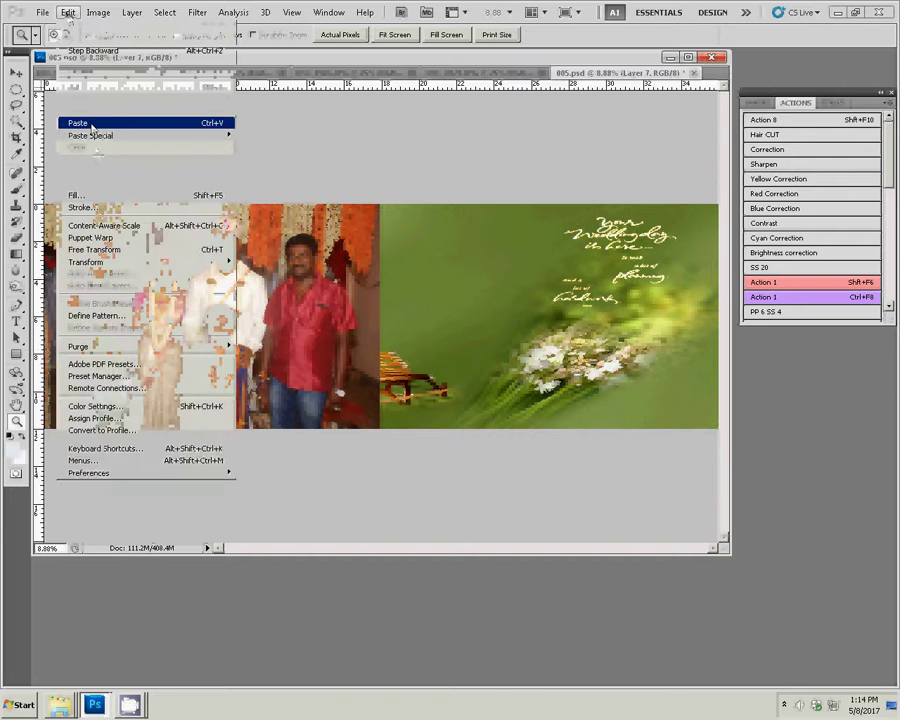
{"action": "left_click", "coordinate": [223, 123]}
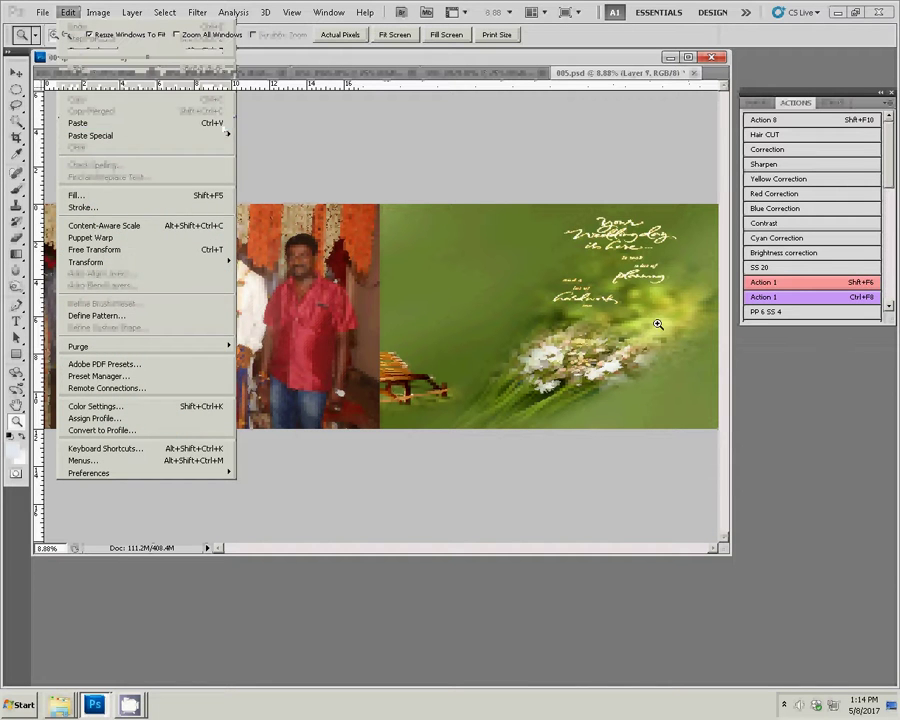
{"action": "key", "text": "v"}
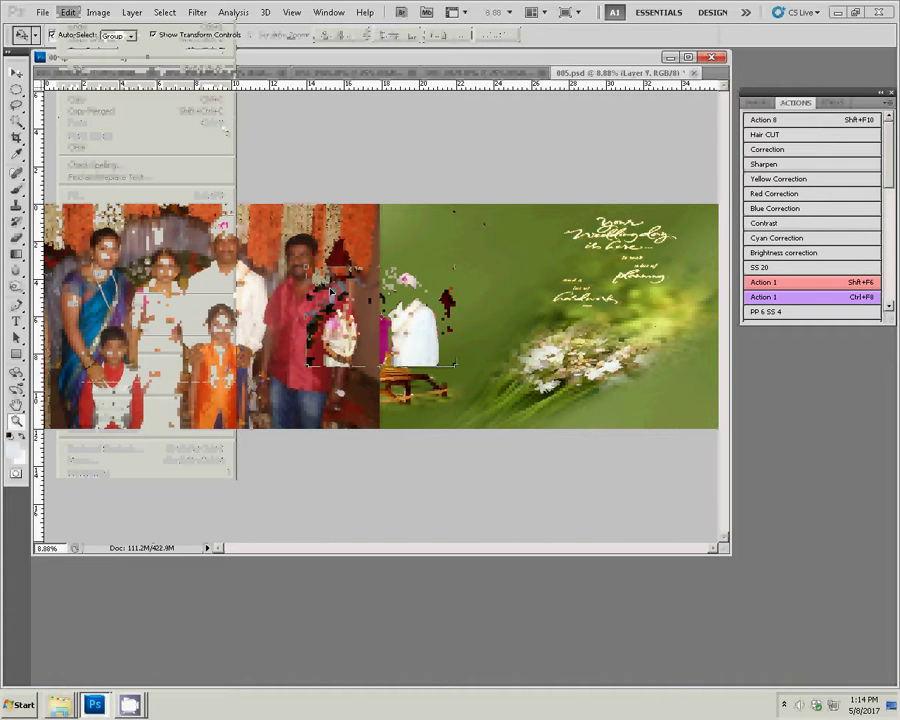
{"action": "mouse_move", "coordinate": [420, 300]}
{"action": "left_mouse_down"}
{"action": "mouse_move", "coordinate": [408, 236]}
{"action": "mouse_move", "coordinate": [423, 236]}
{"action": "left_mouse_up"}
{"action": "key", "text": "z"}
{"action": "right_click", "coordinate": [462, 293]}
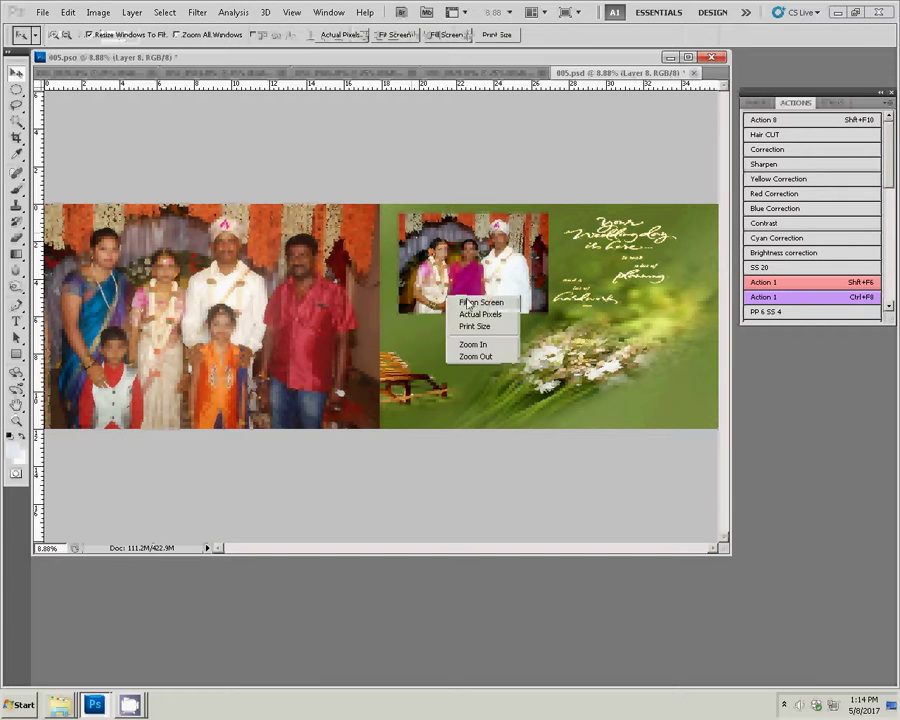
{"action": "left_click", "coordinate": [475, 300]}
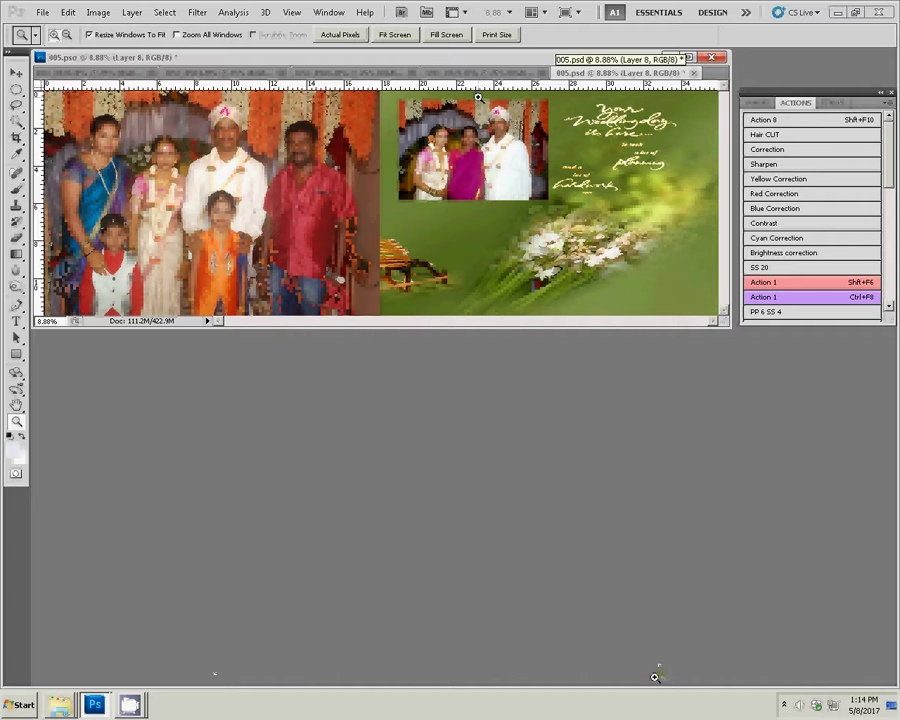
Switch to the next wedding photo and resize it to 8 inches wide.
{"action": "left_click", "coordinate": [474, 73]}
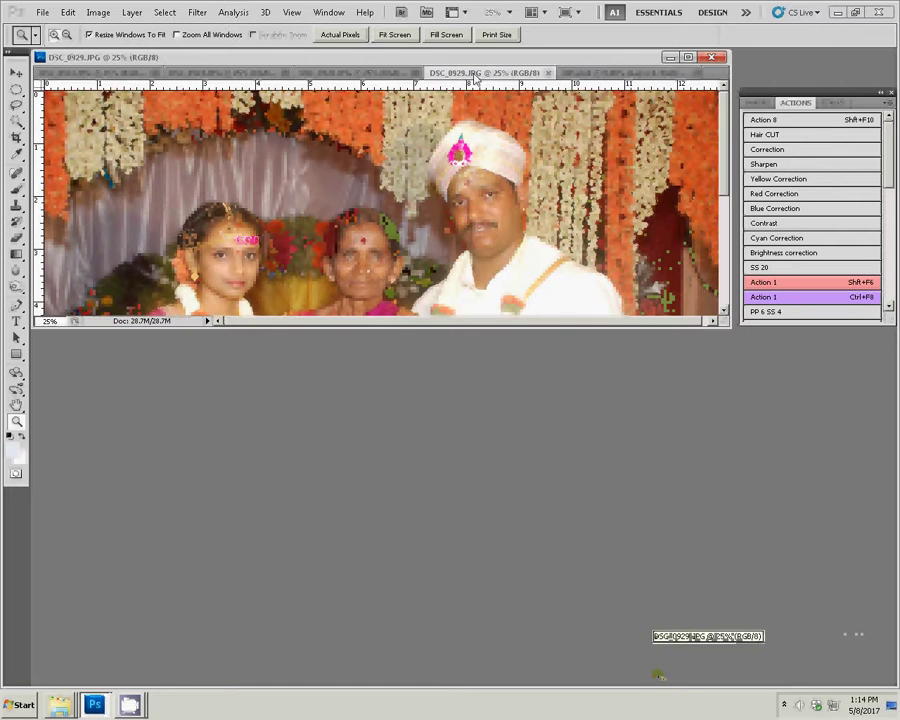
{"action": "left_click", "coordinate": [557, 73]}
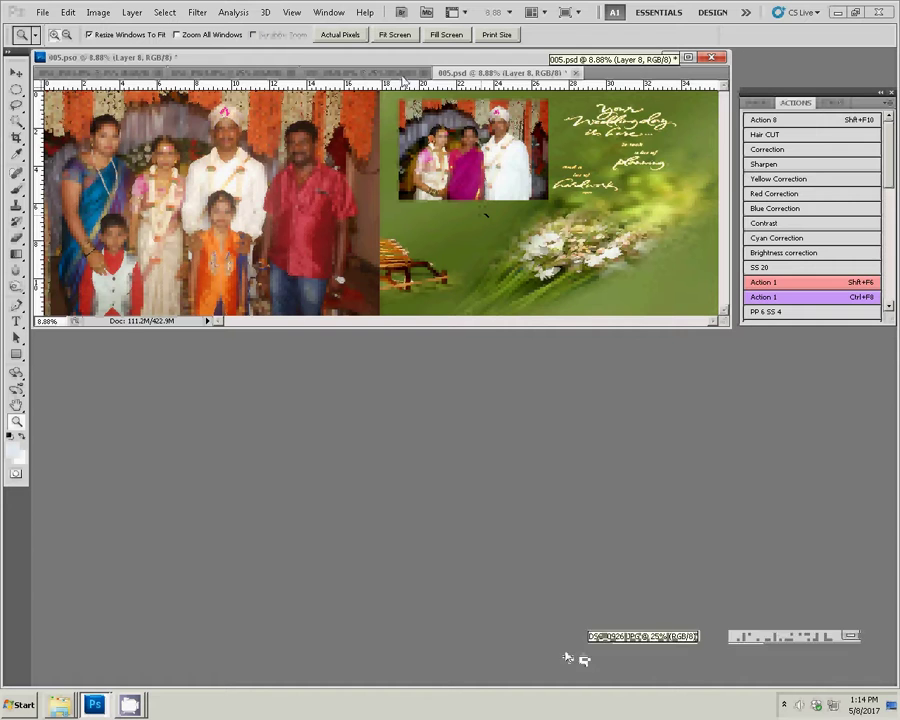
{"action": "left_click", "coordinate": [389, 77]}
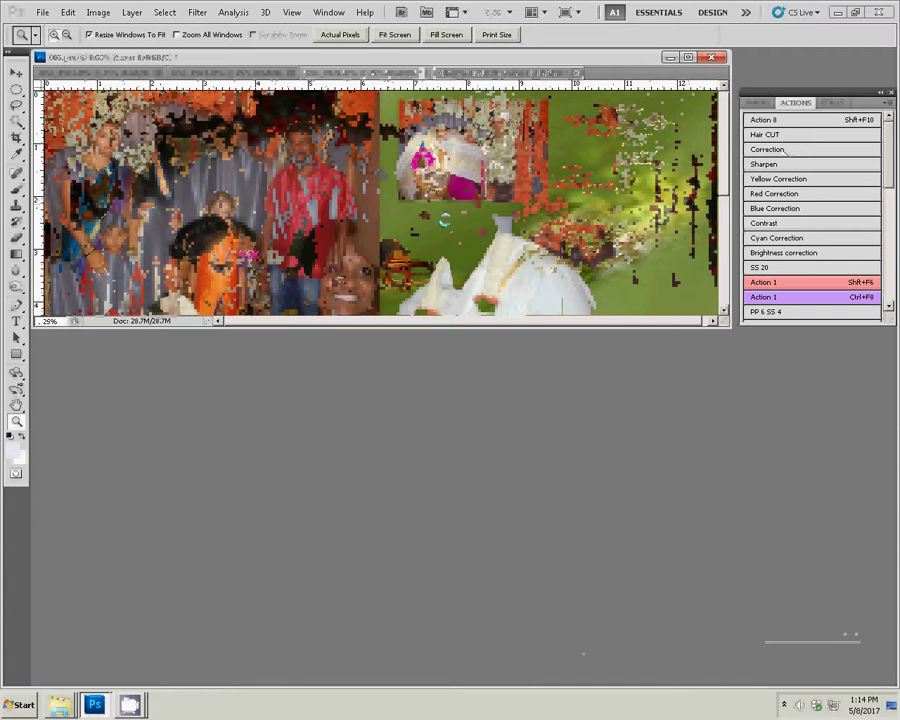
{"action": "key", "text": "ctrl+alt+i"}
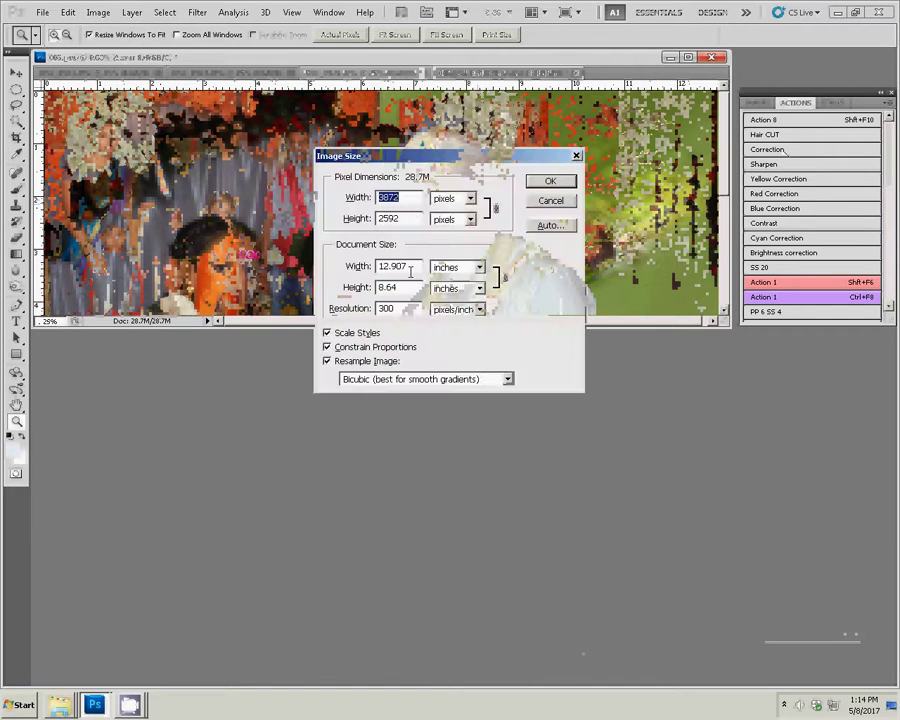
{"action": "key", "text": "Tab"}
{"action": "key", "text": "Tab"}
{"action": "type", "text": "8"}
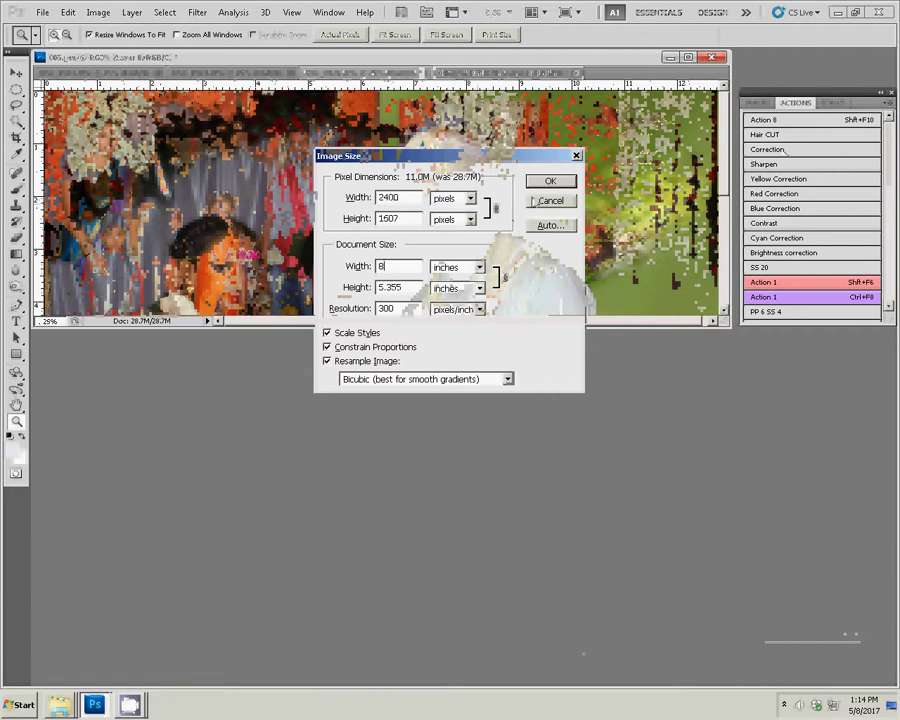
{"action": "left_click", "coordinate": [550, 181]}
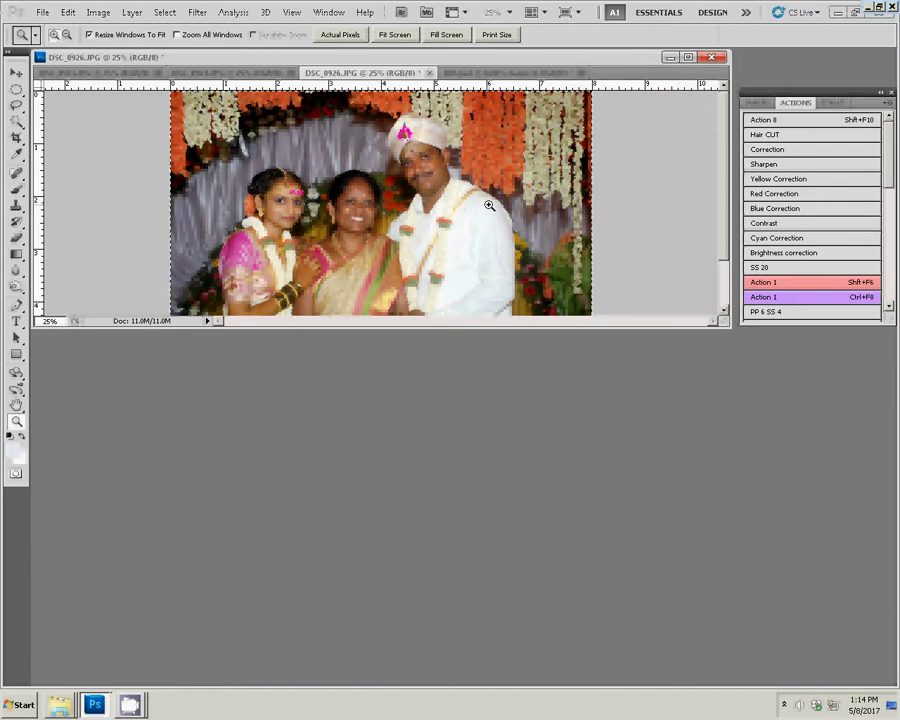
Cut the photo, close it unsaved, and paste it below the first photo in 005.psd.
{"action": "key", "text": "Delete"}
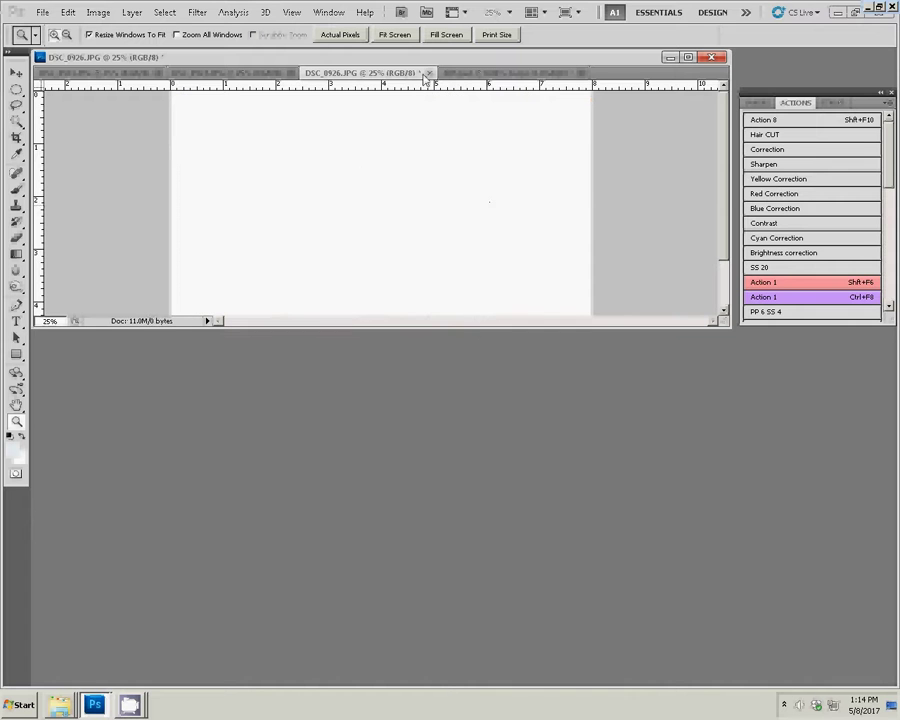
{"action": "left_click", "coordinate": [426, 75]}
{"action": "left_click", "coordinate": [437, 259]}
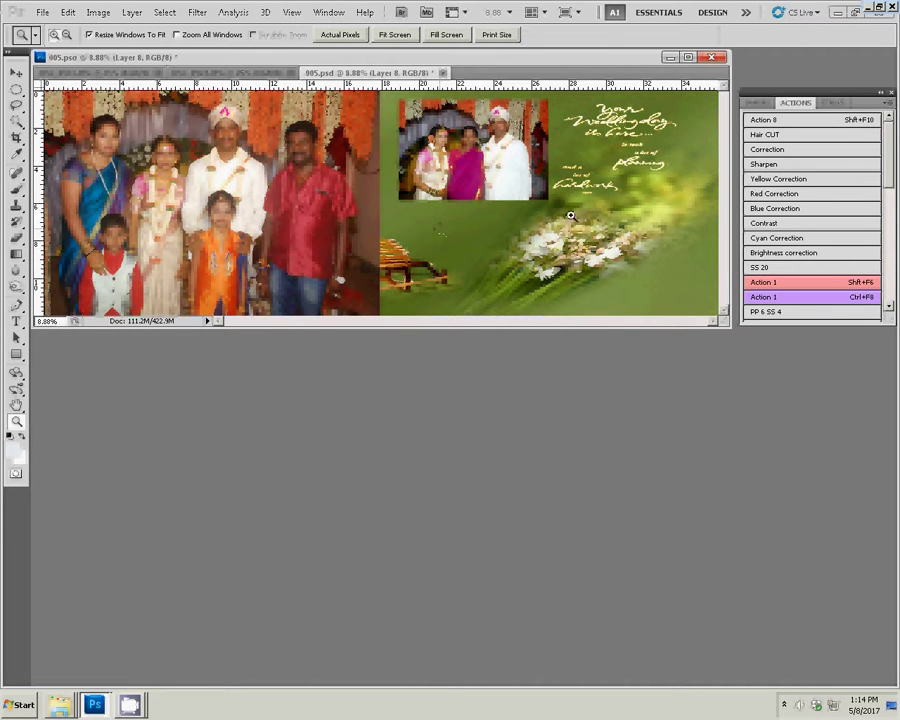
{"action": "key", "text": "ctrl+v"}
{"action": "left_click", "coordinate": [15, 74]}
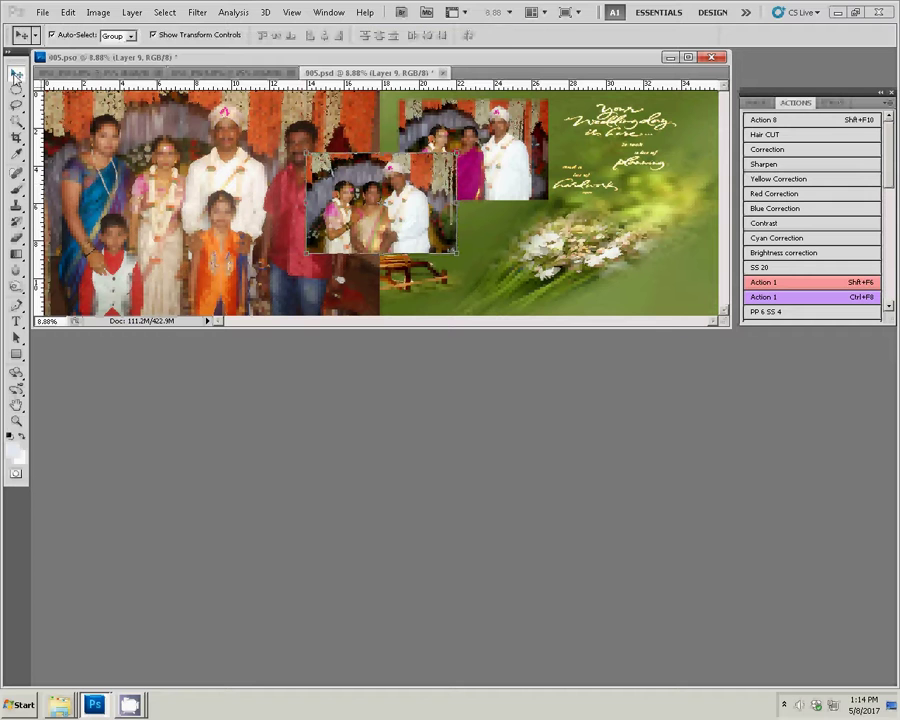
{"action": "left_click_drag", "start_coordinate": [400, 200], "coordinate": [492, 250]}
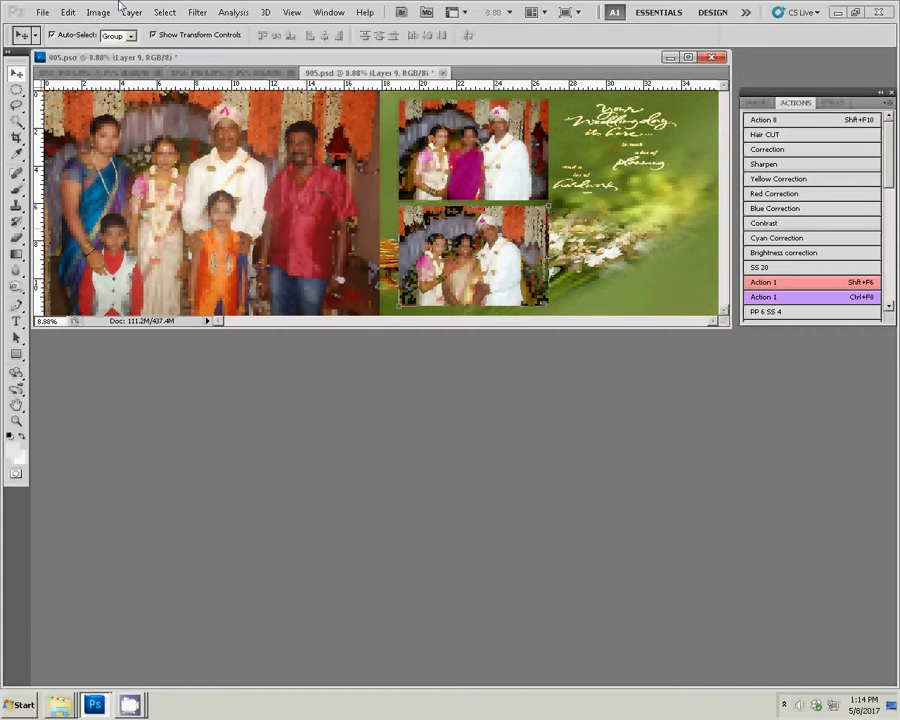
{"action": "left_click", "coordinate": [228, 74]}
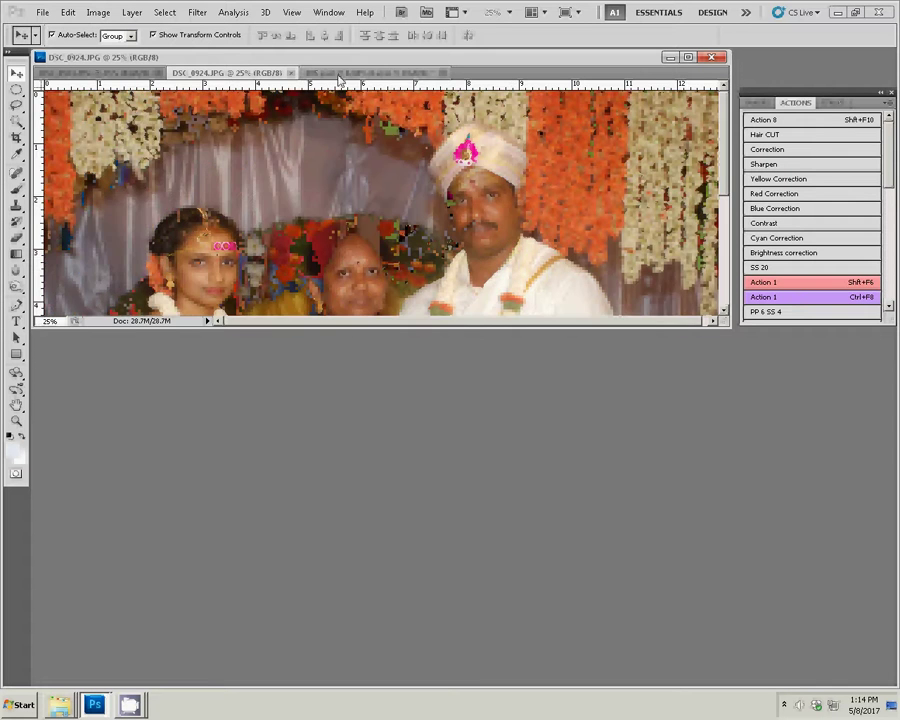
Bring DSC_0923.JPG forward and resize it to 8 inches wide.
{"action": "left_click", "coordinate": [340, 79]}
{"action": "left_click_drag", "start_coordinate": [240, 75], "coordinate": [428, 657]}
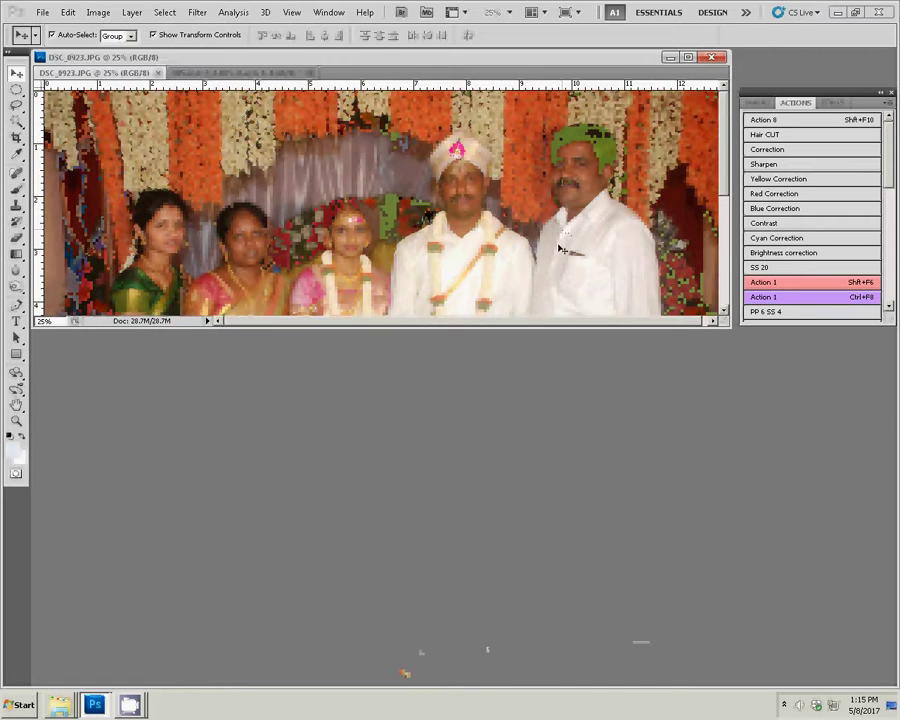
{"action": "key", "text": "ctrl+alt+i"}
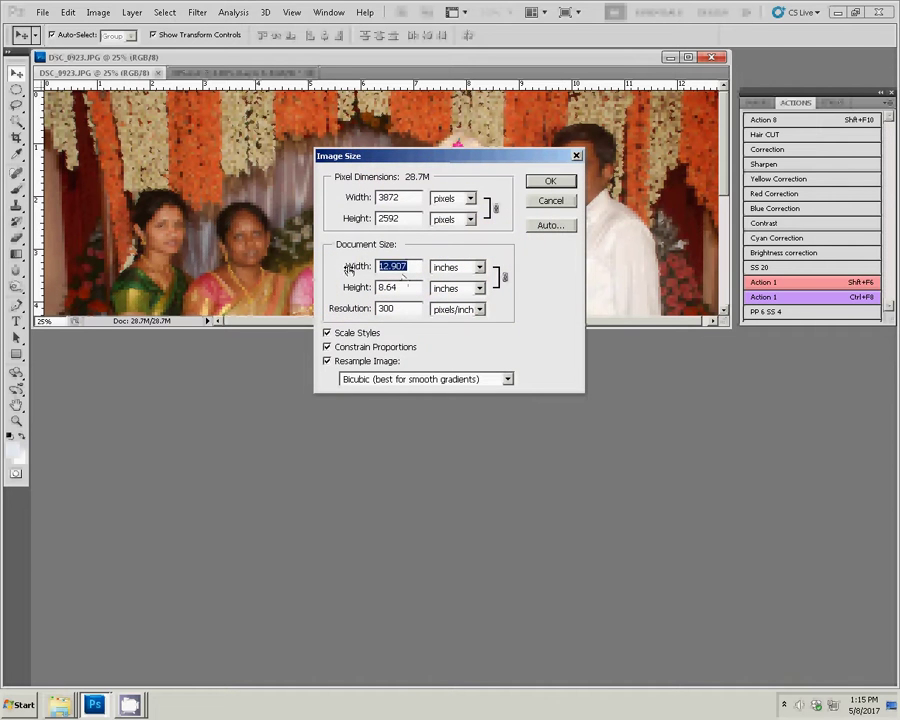
{"action": "type", "text": "8"}
{"action": "key", "text": "Return"}
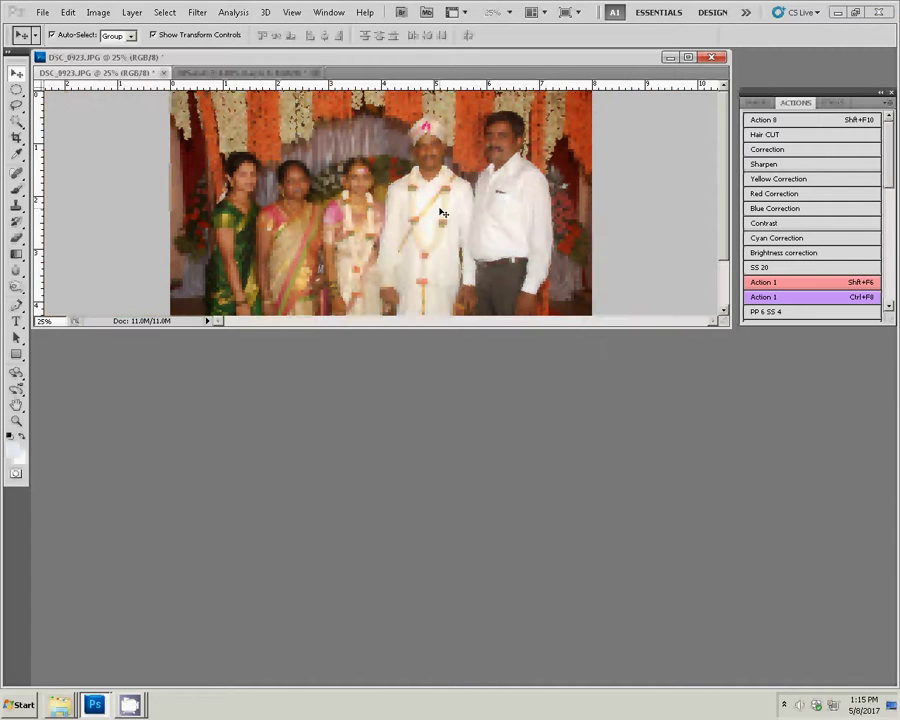
Cut DSC_0923, close it unsaved, and place it in the green page's top-right slot.
{"action": "key", "text": "ctrl+a"}
{"action": "key", "text": "Delete"}
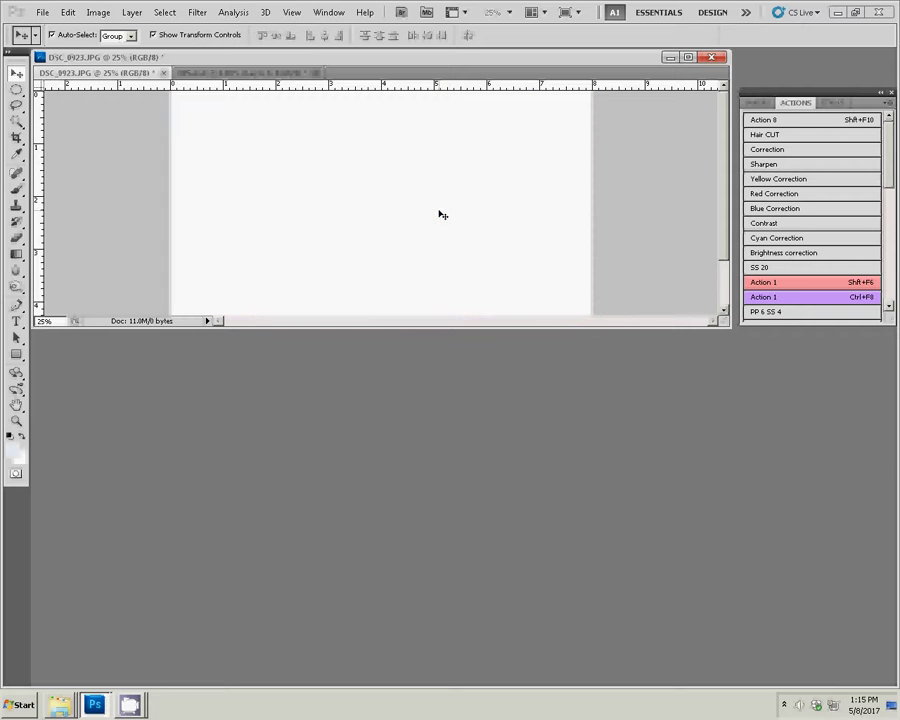
{"action": "key", "text": "ctrl+w"}
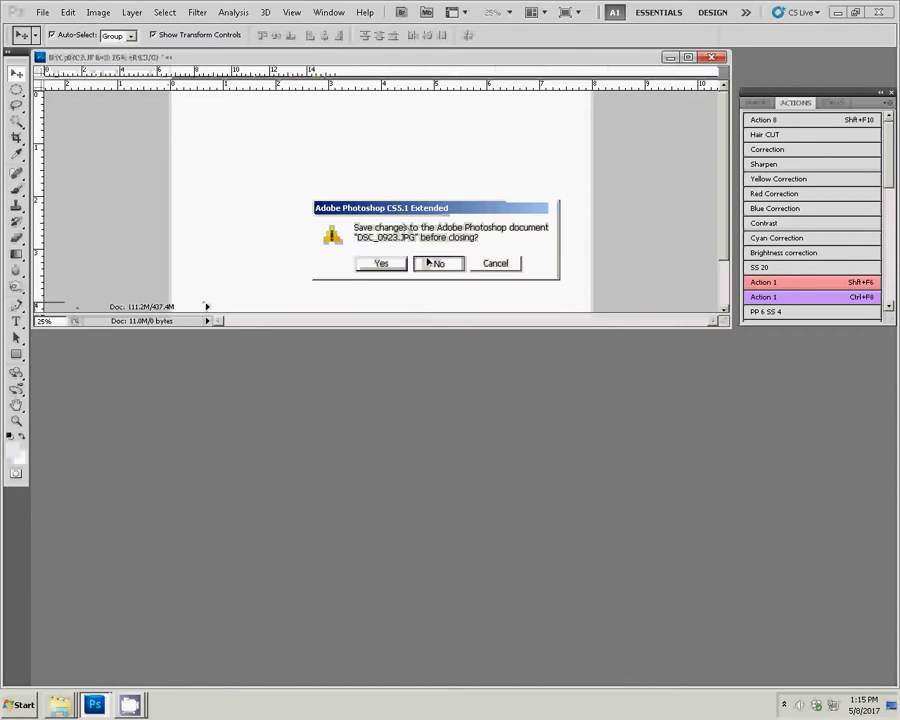
{"action": "left_click", "coordinate": [430, 263]}
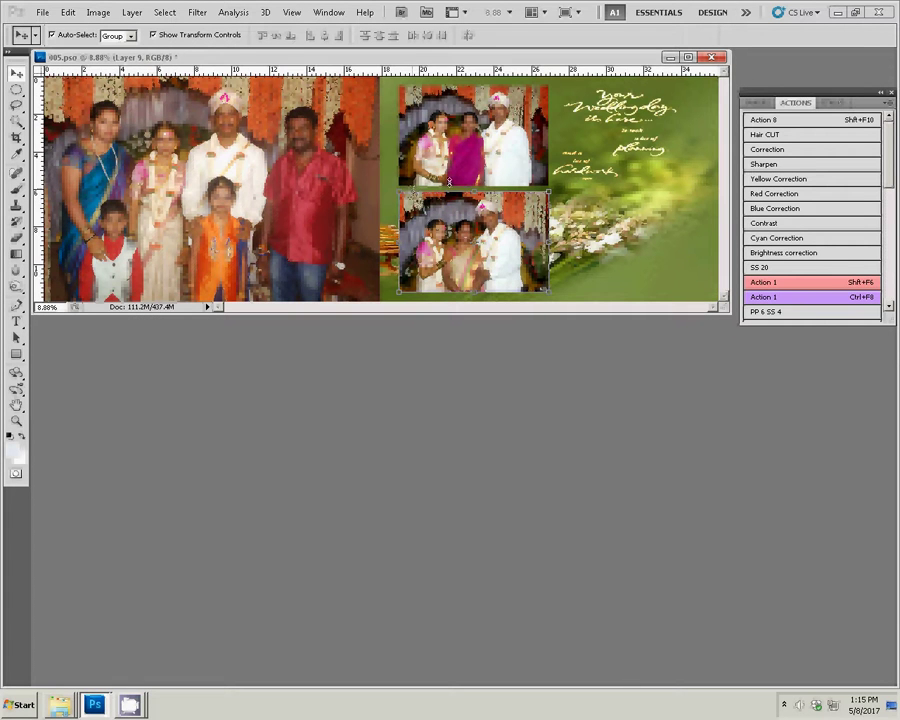
{"action": "mouse_move", "coordinate": [449, 182]}
{"action": "left_mouse_down"}
{"action": "mouse_move", "coordinate": [583, 127]}
{"action": "mouse_move", "coordinate": [562, 100]}
{"action": "left_mouse_up"}
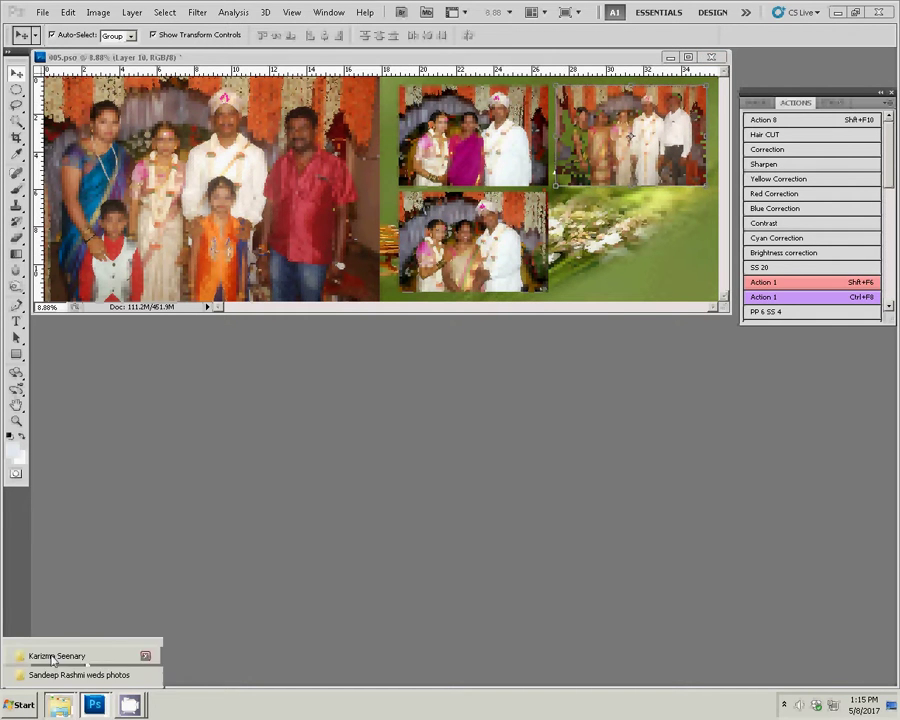
Move the five already-used wedding photos into the sss d folder.
{"action": "left_click", "coordinate": [78, 675]}
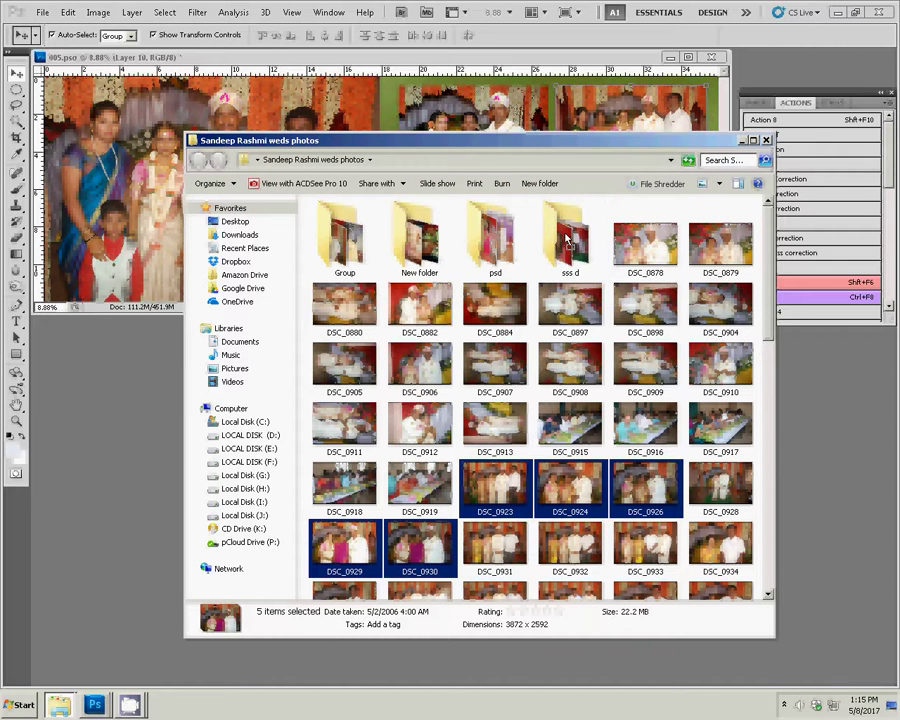
{"action": "left_click_drag", "start_coordinate": [567, 240], "coordinate": [567, 240]}
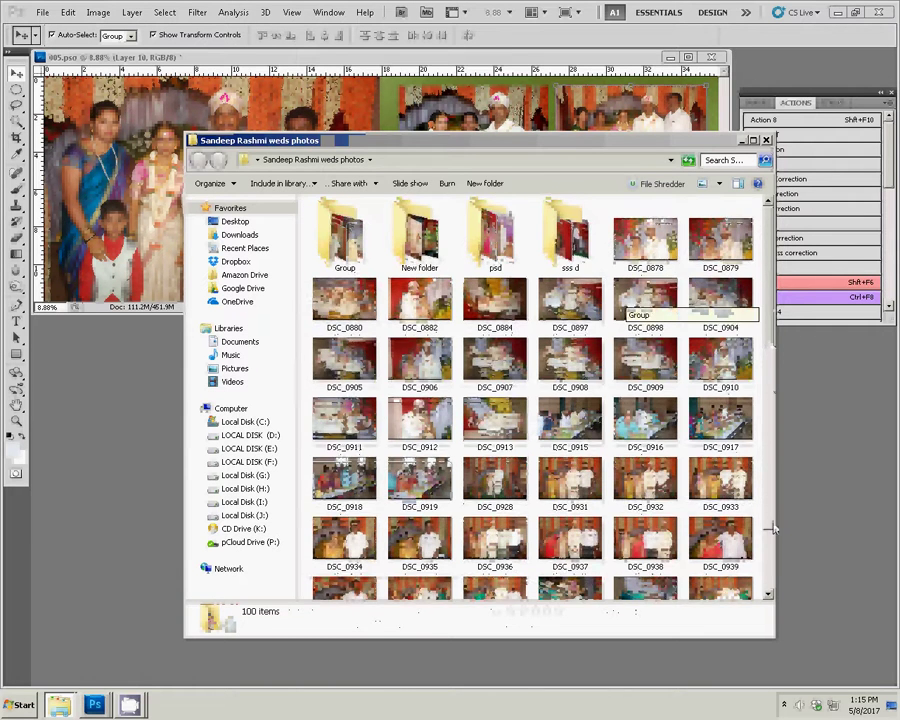
{"action": "mouse_move", "coordinate": [768, 342]}
{"action": "left_mouse_down"}
{"action": "mouse_move", "coordinate": [770, 561]}
{"action": "mouse_move", "coordinate": [773, 354]}
{"action": "left_mouse_up"}
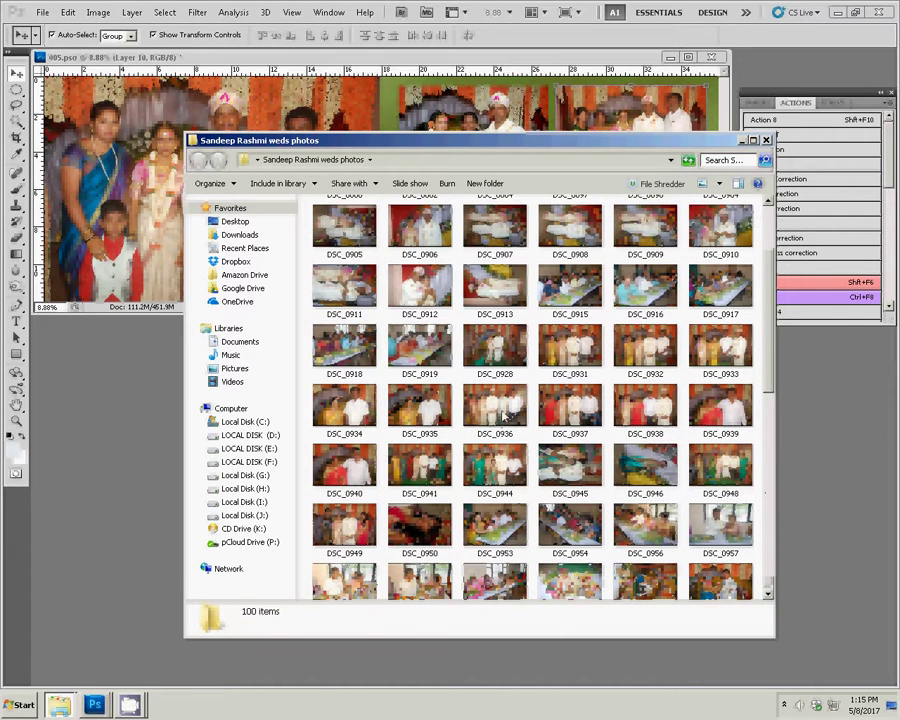
Open DSC_0936 in Photoshop and bring up its Image Size settings.
{"action": "left_click", "coordinate": [504, 416]}
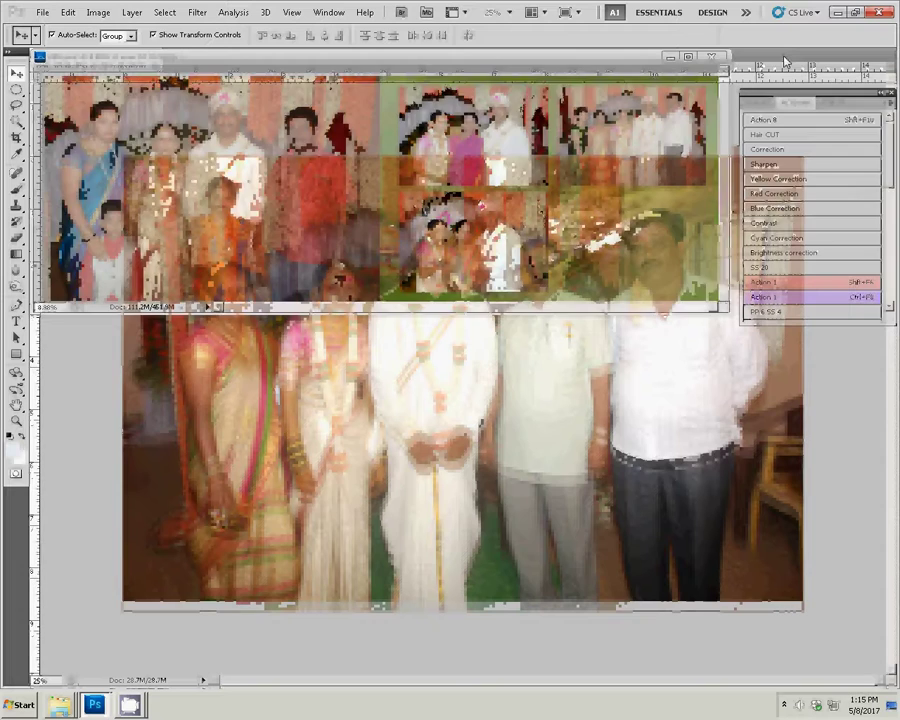
{"action": "left_click_drag", "start_coordinate": [630, 160], "coordinate": [548, 275]}
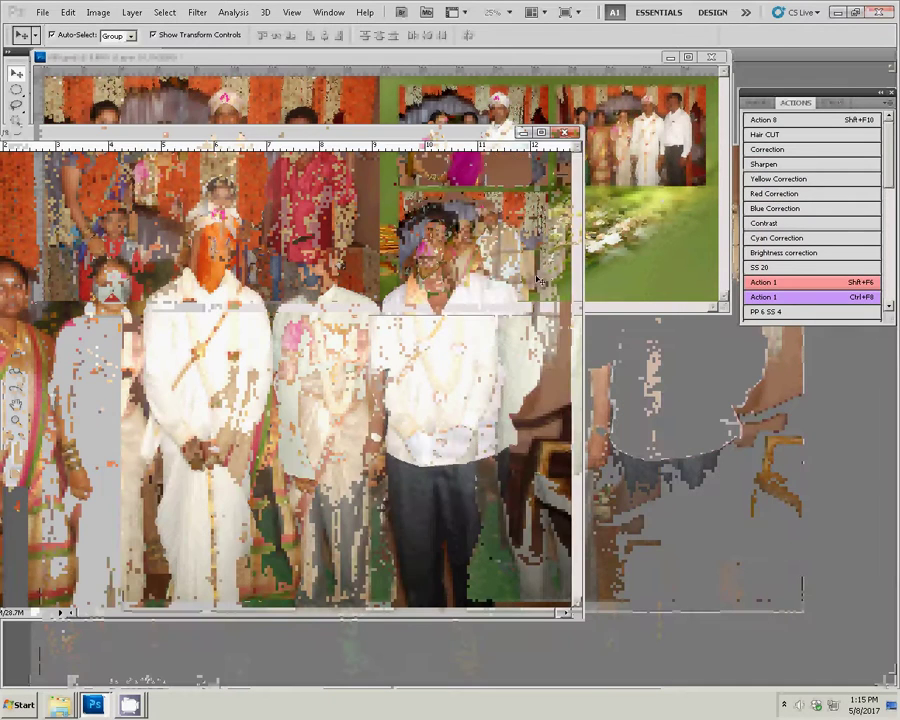
{"action": "key", "text": "ctrl+alt+i"}
Resize DSC_0936 to 8 inches wide and place it in the green page's bottom-right slot.
{"action": "double_click", "coordinate": [398, 268]}
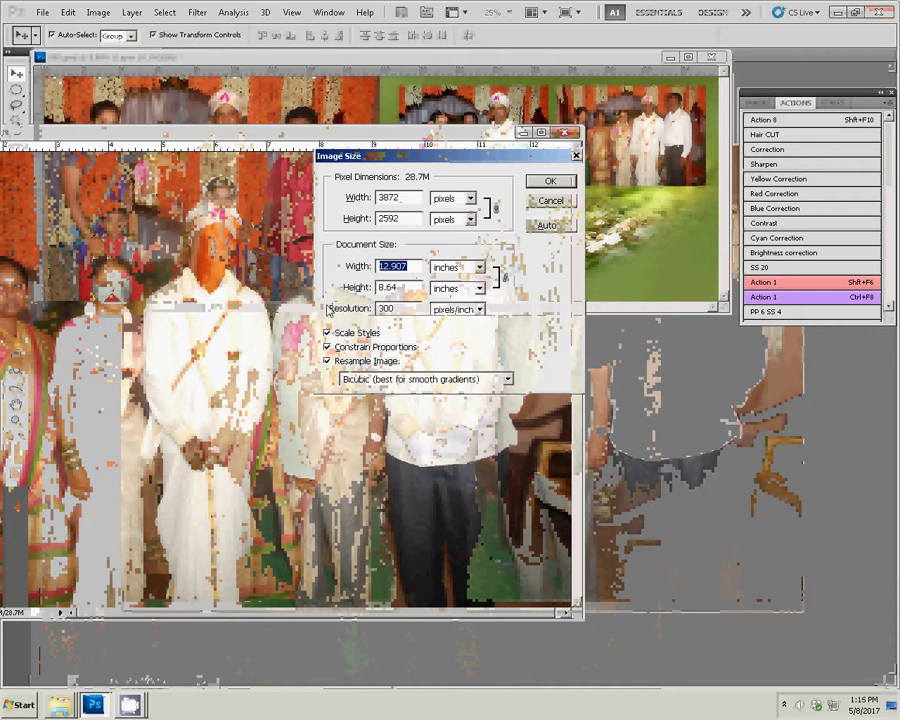
{"action": "type", "text": "8"}
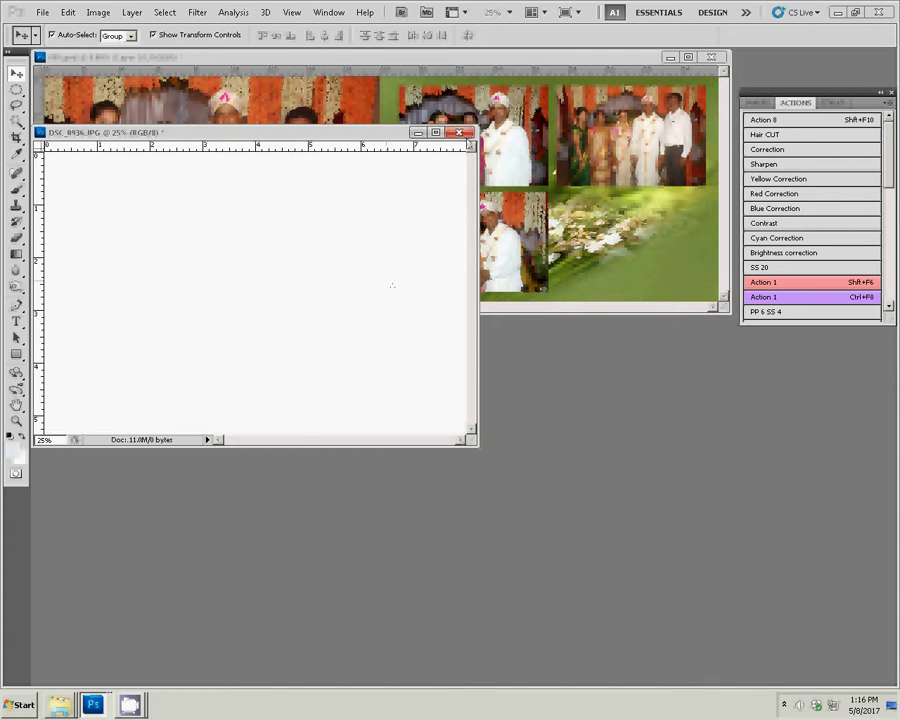
{"action": "left_click", "coordinate": [438, 263]}
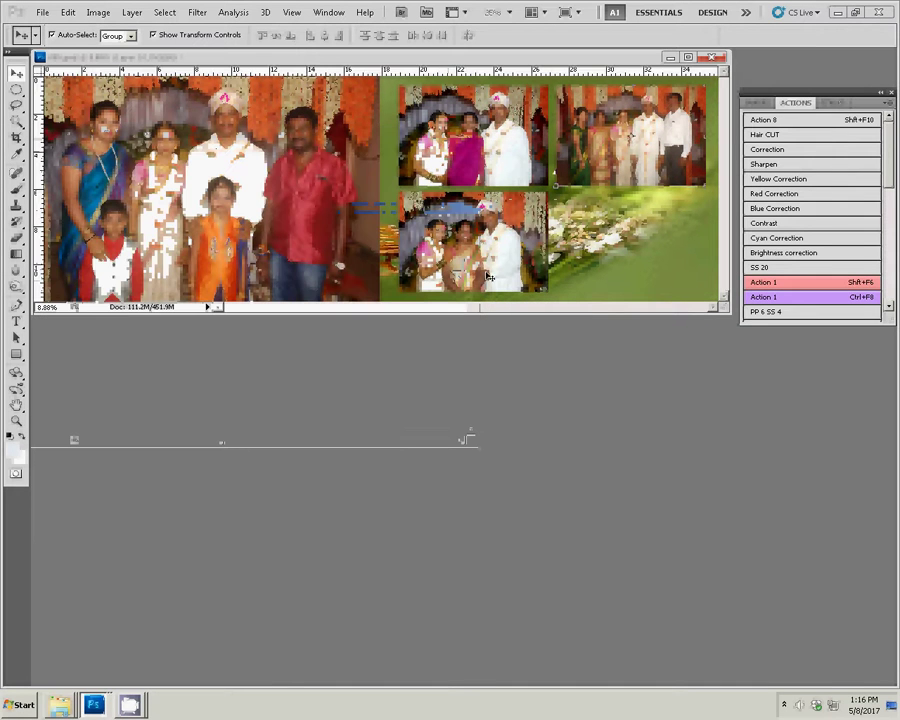
{"action": "key", "text": "ctrl+v"}
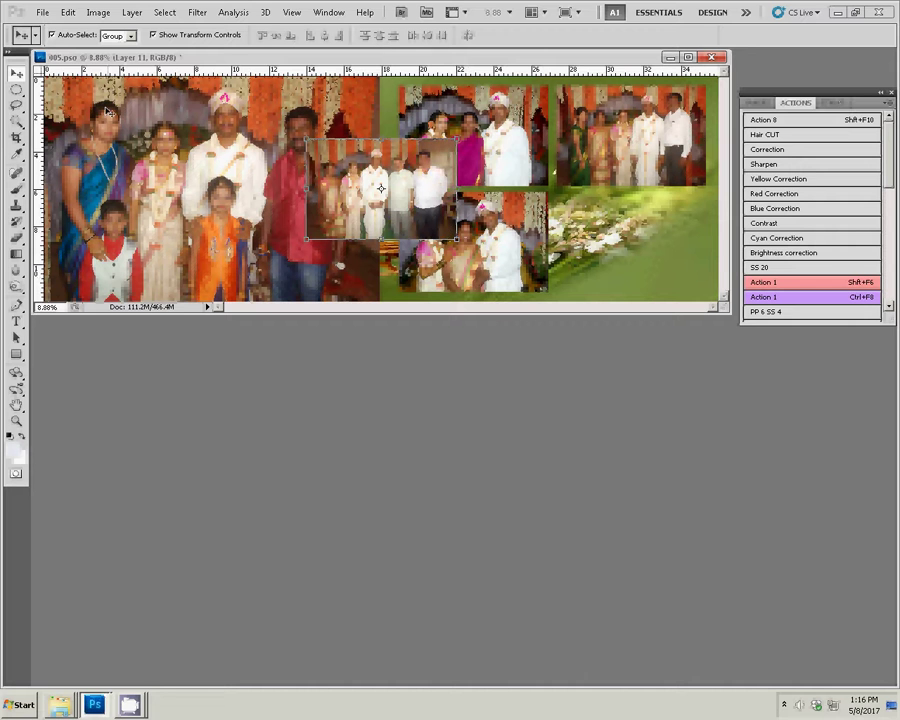
{"action": "left_click_drag", "start_coordinate": [381, 187], "coordinate": [575, 207]}
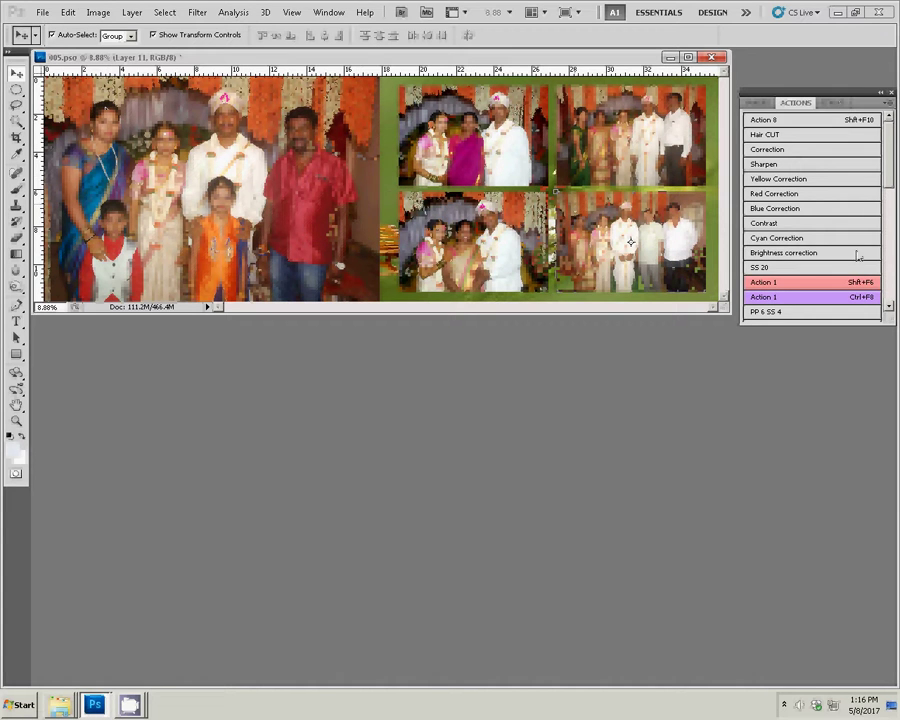
{"action": "left_click", "coordinate": [757, 102]}
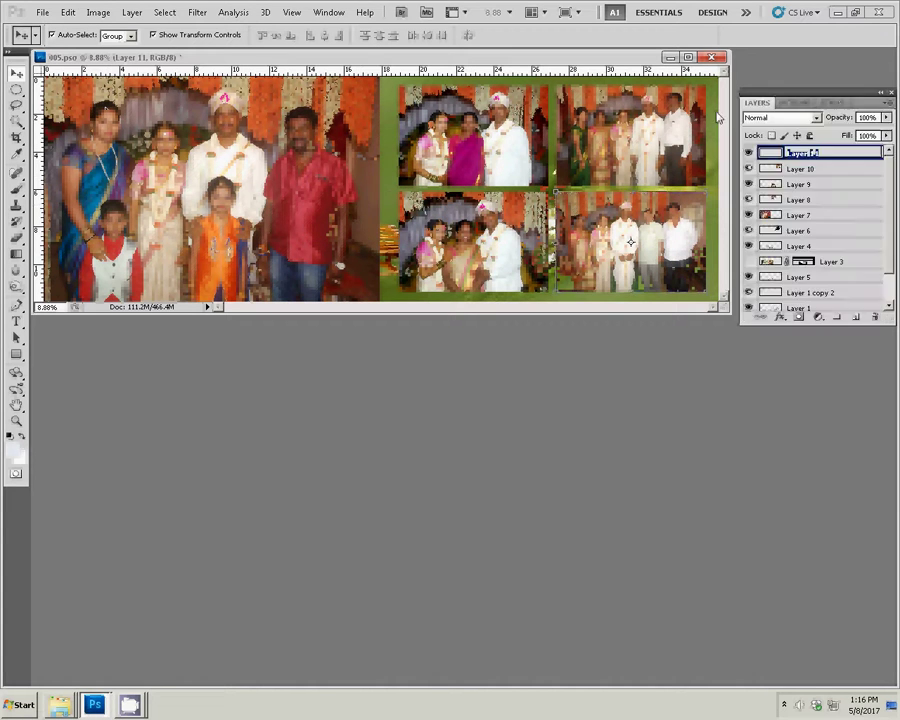
Give Layer 11 a 22 px Rust, Green, Gold gradient stroke at 100% opacity.
{"action": "left_click", "coordinate": [781, 318]}
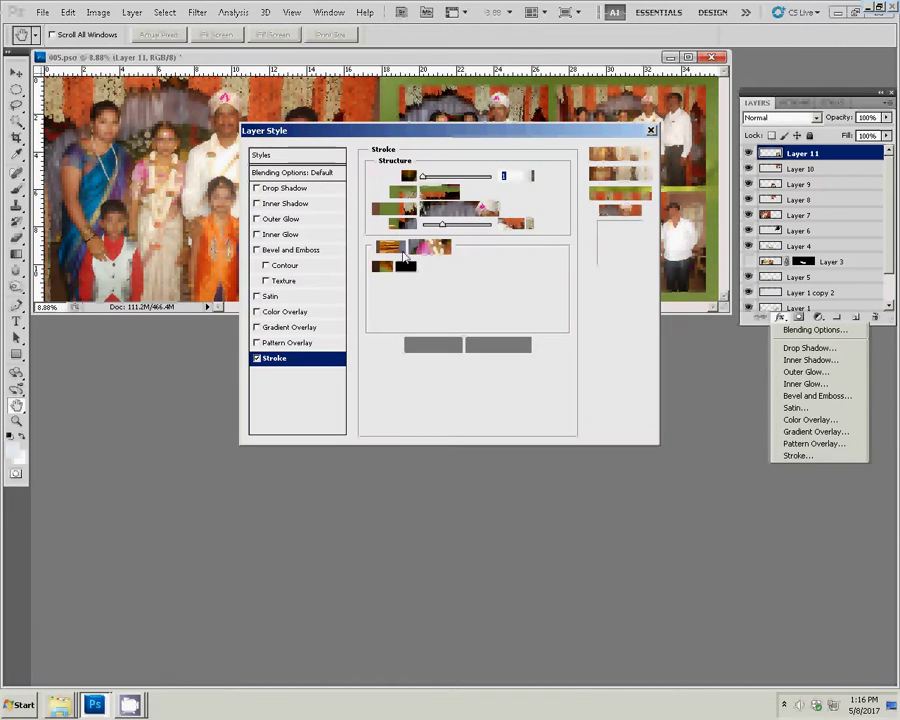
{"action": "left_click", "coordinate": [508, 223]}
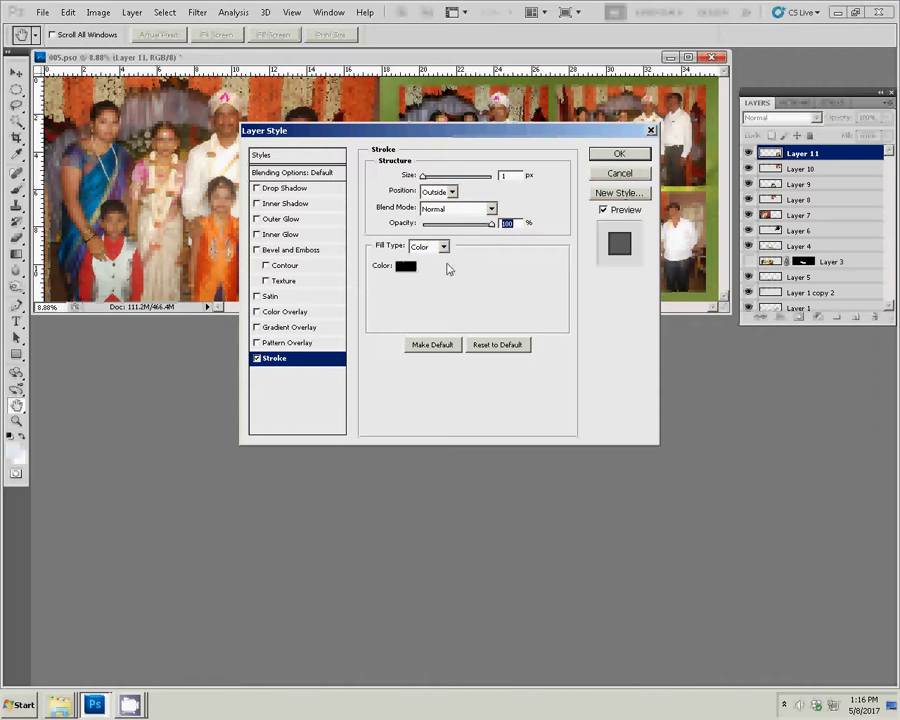
{"action": "left_click", "coordinate": [437, 248]}
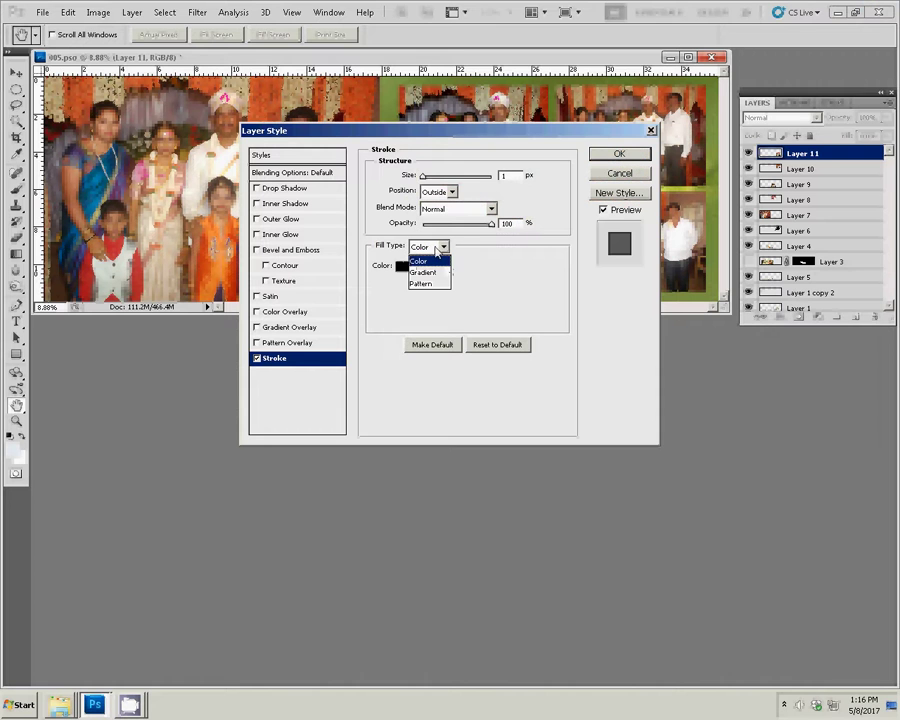
{"action": "left_click", "coordinate": [423, 272]}
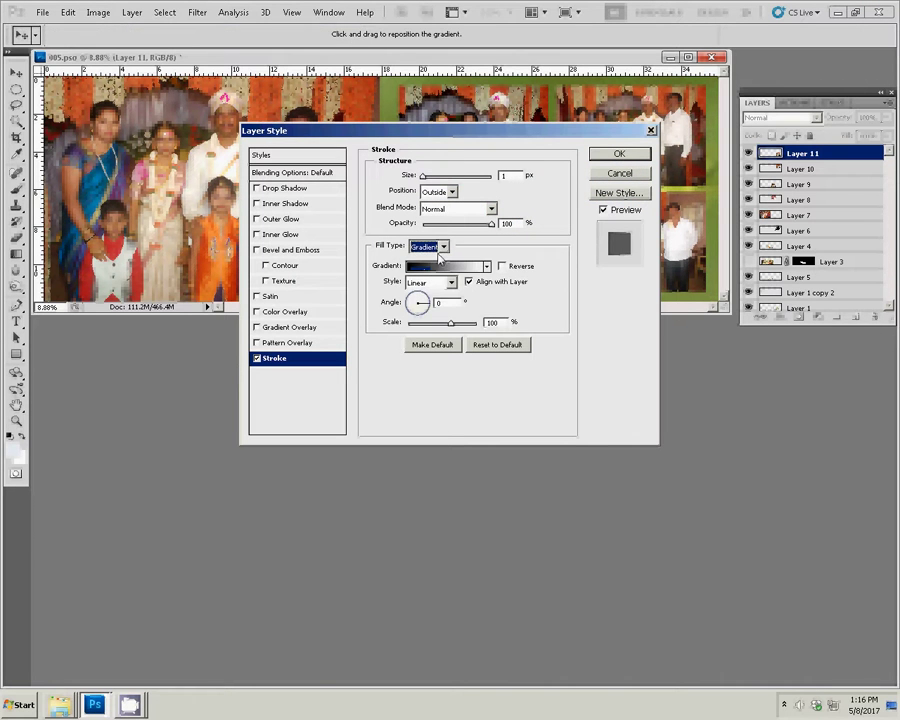
{"action": "left_click", "coordinate": [445, 266]}
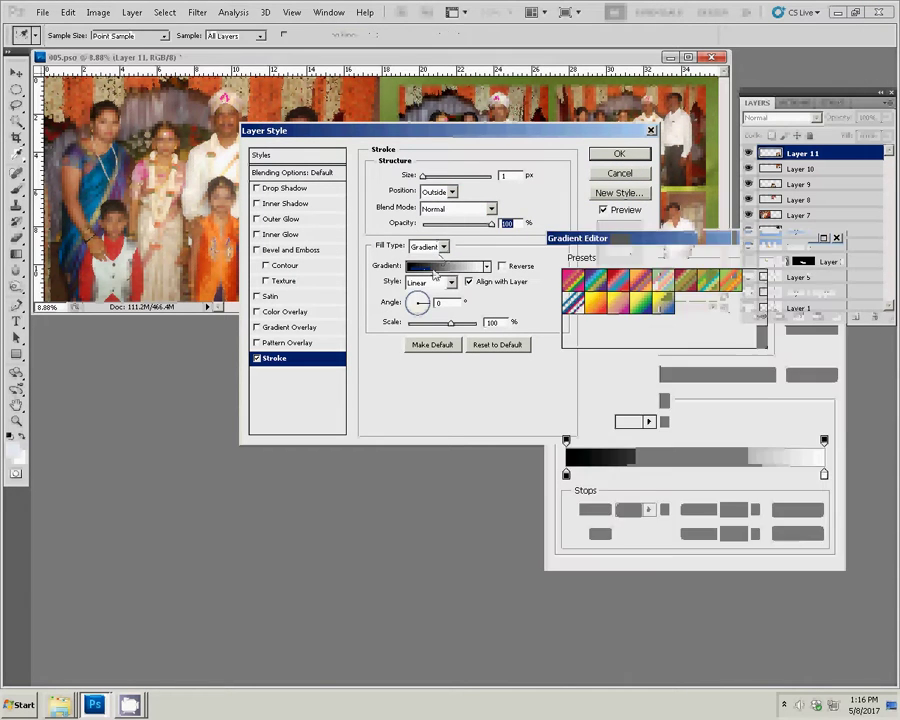
{"action": "left_click", "coordinate": [686, 279]}
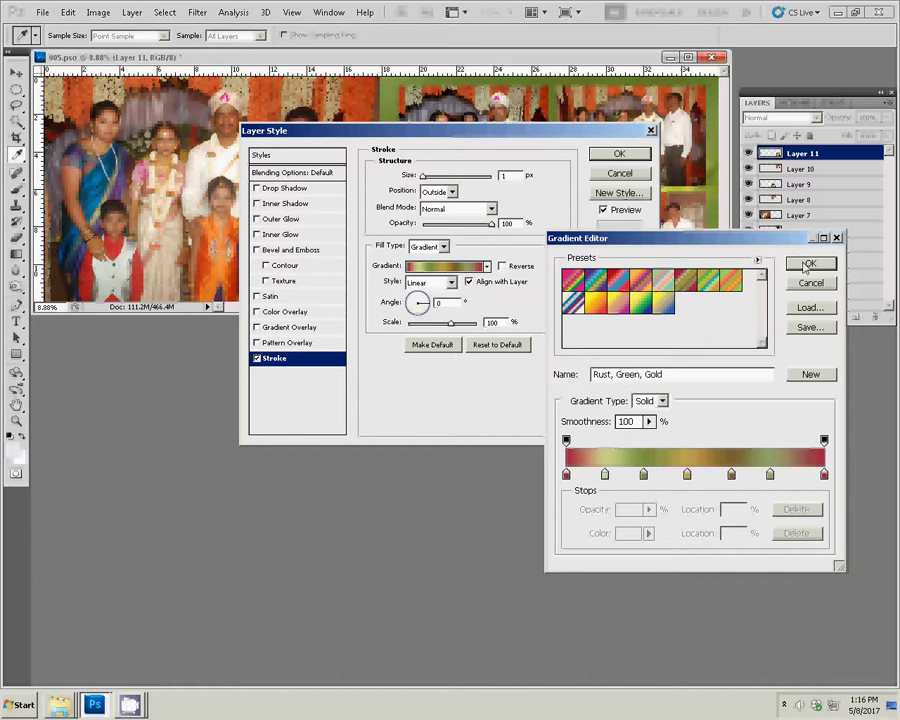
{"action": "left_click", "coordinate": [810, 263]}
{"action": "double_click", "coordinate": [508, 175]}
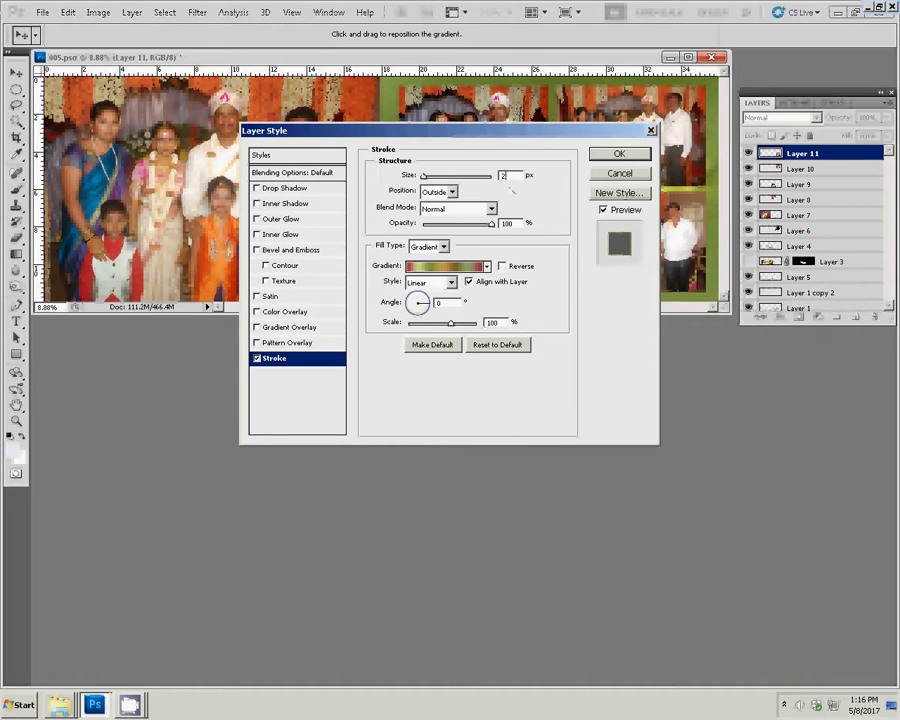
{"action": "type", "text": "22"}
{"action": "left_click", "coordinate": [630, 154]}
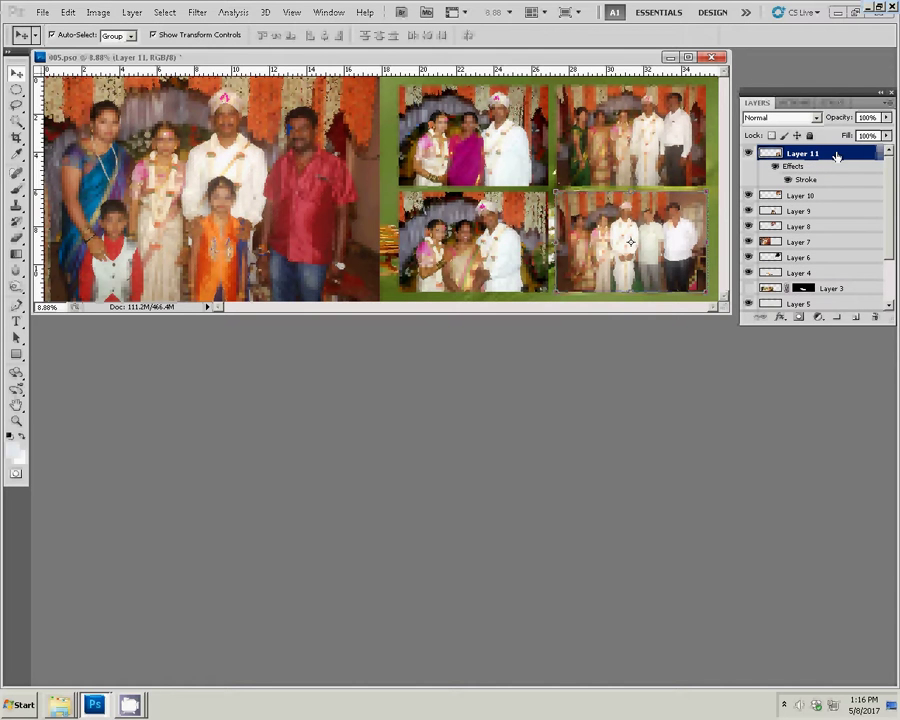
Copy Layer 11's stroke style and paste it onto Layers 10, 8 and 9.
{"action": "right_click", "coordinate": [836, 156]}
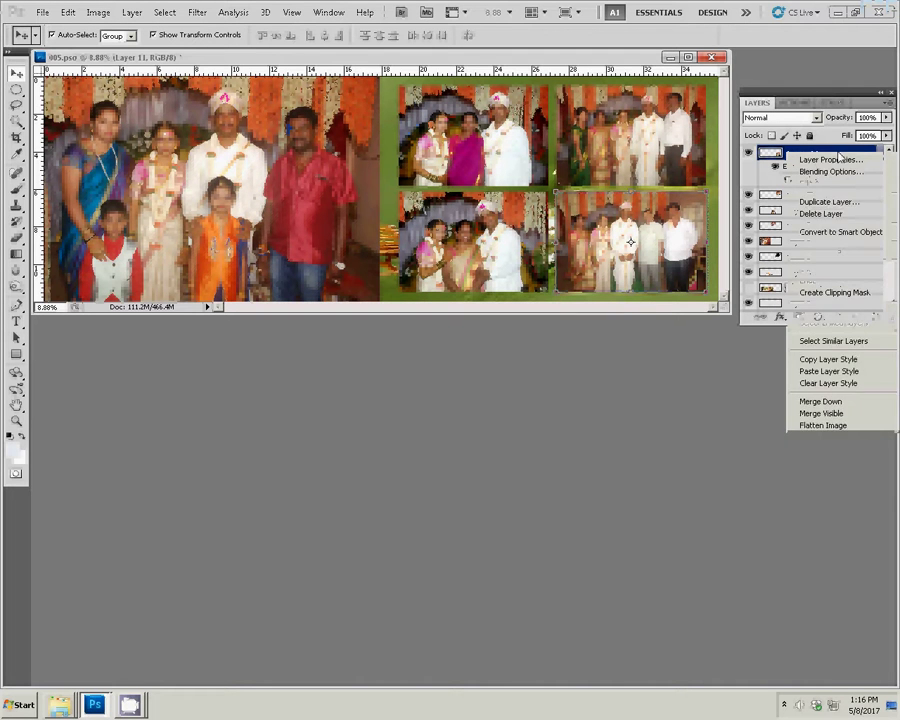
{"action": "left_click", "coordinate": [851, 358]}
{"action": "left_click", "coordinate": [830, 196]}
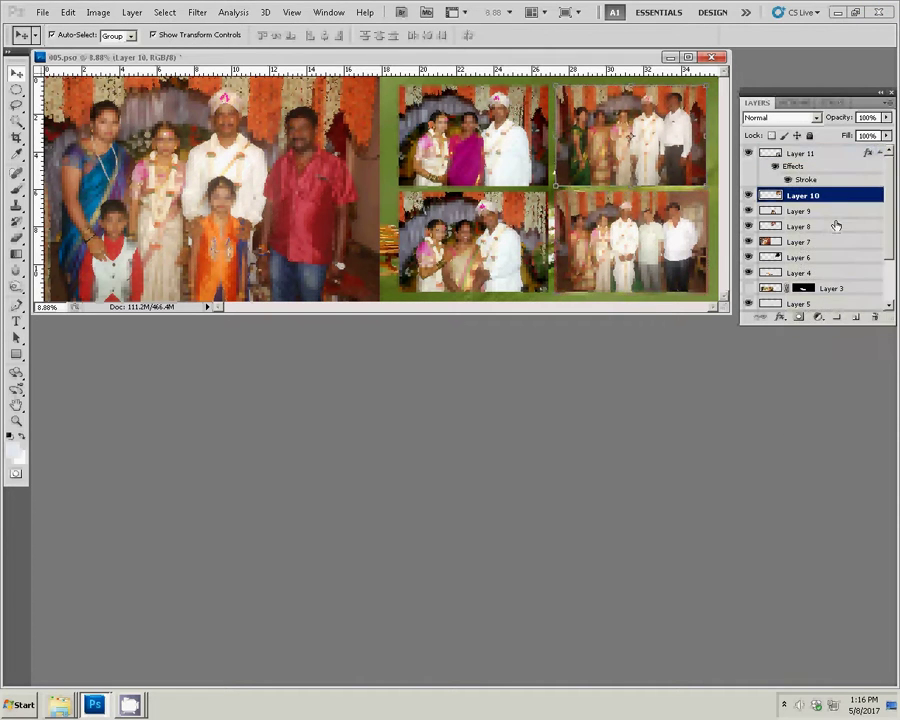
{"action": "right_click", "coordinate": [840, 198]}
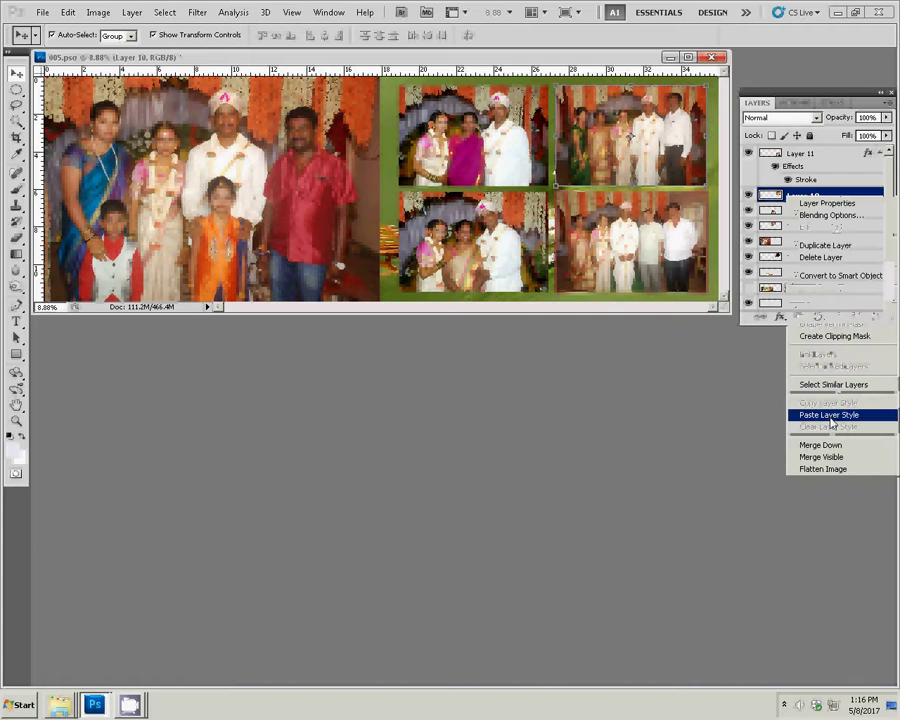
{"action": "left_click", "coordinate": [830, 414]}
{"action": "left_click", "coordinate": [800, 253]}
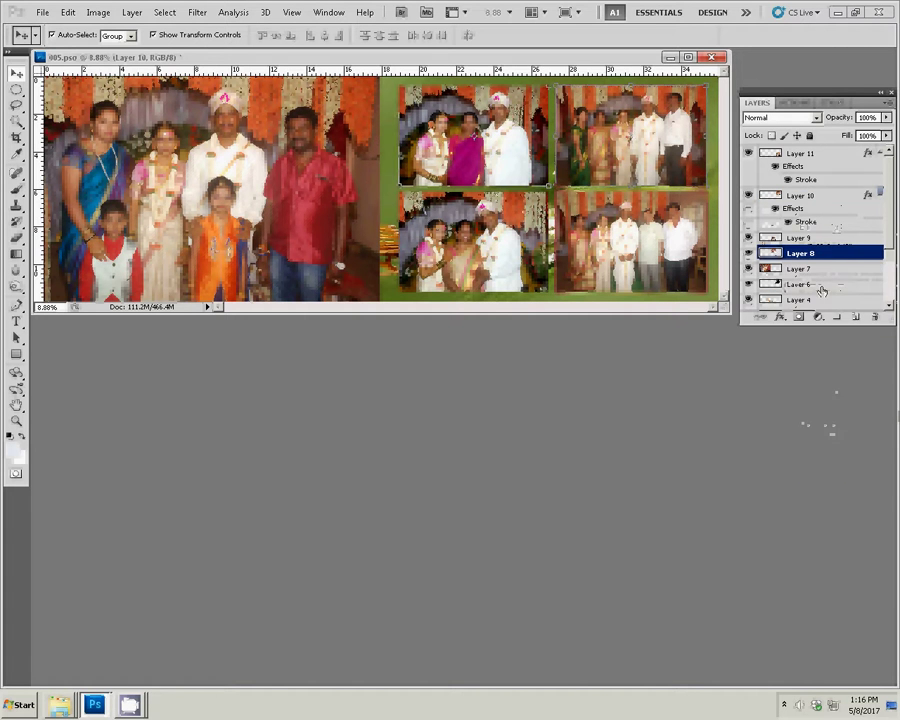
{"action": "right_click", "coordinate": [826, 255]}
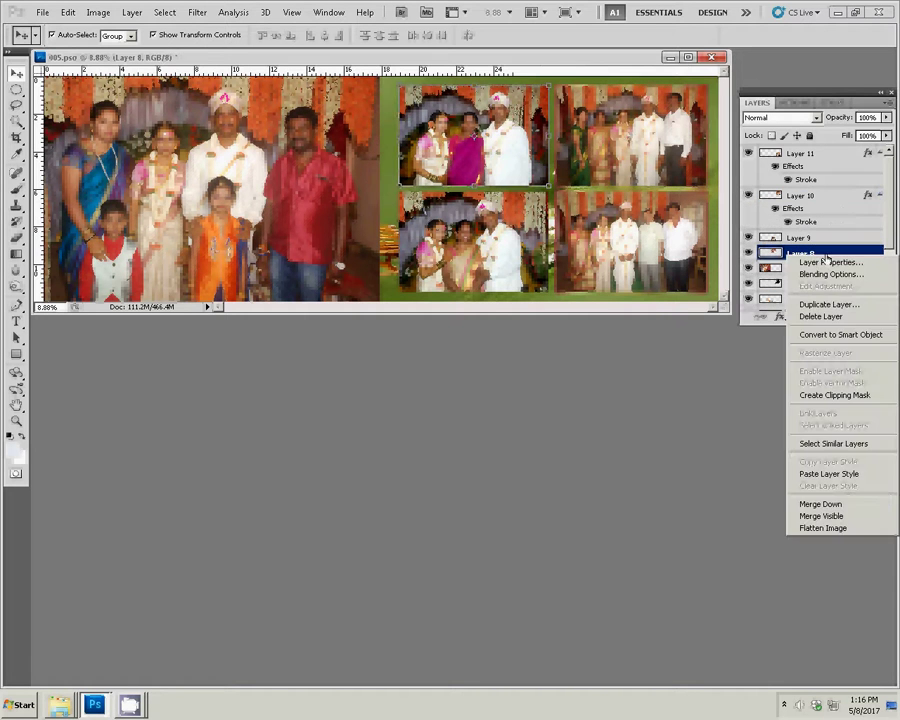
{"action": "left_click", "coordinate": [830, 473]}
{"action": "left_click", "coordinate": [800, 238]}
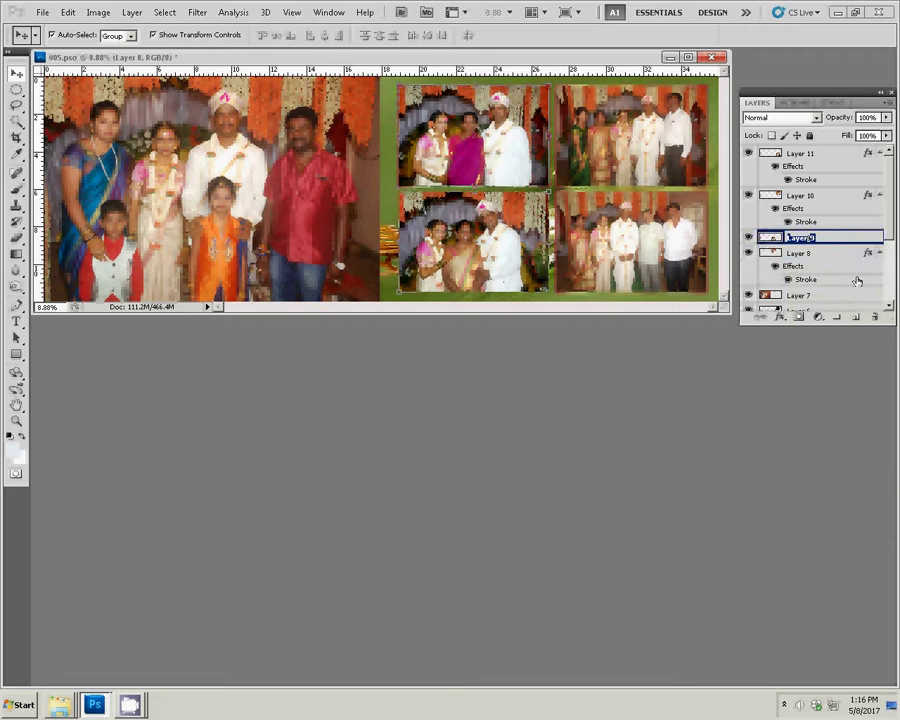
{"action": "right_click", "coordinate": [835, 240]}
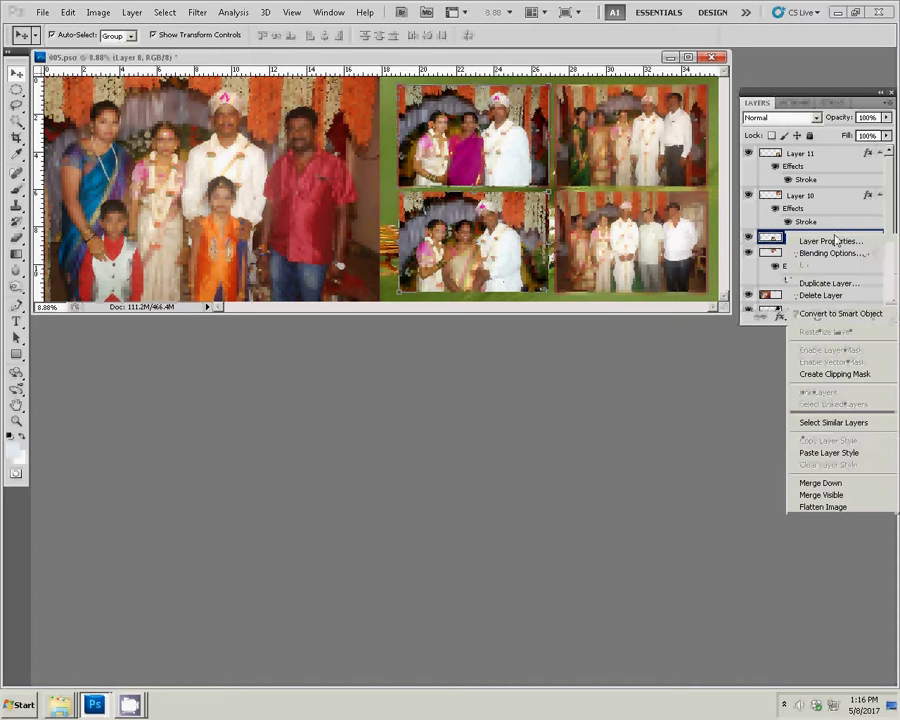
{"action": "left_click", "coordinate": [832, 452]}
Duplicate the Layer 7 group photo layer.
{"action": "key", "text": "alt+bracketleft"}
{"action": "key", "text": "alt+bracketleft"}
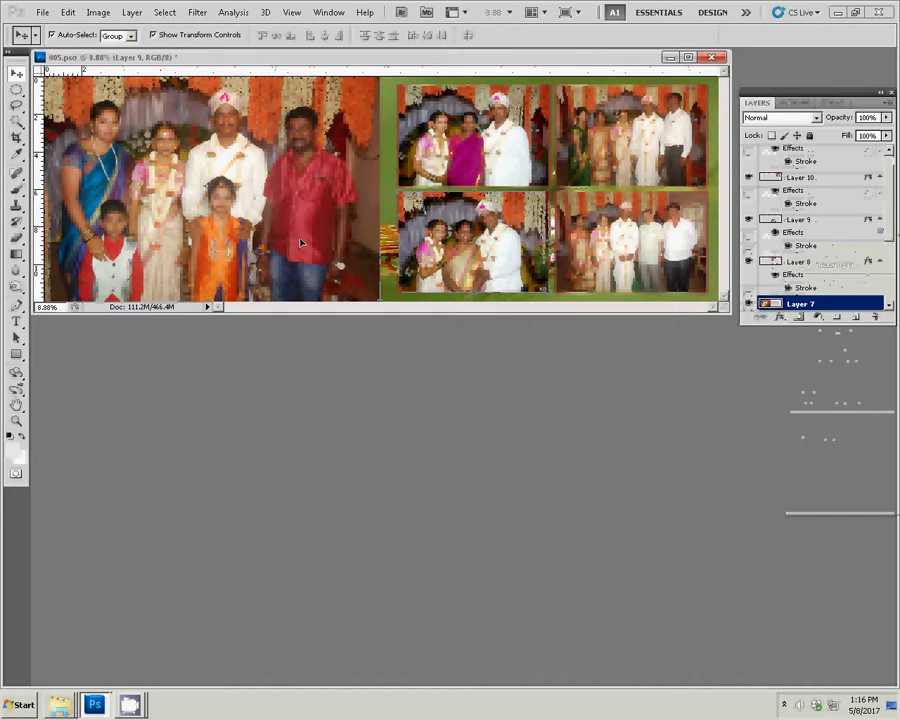
{"action": "key", "text": "ctrl+j"}
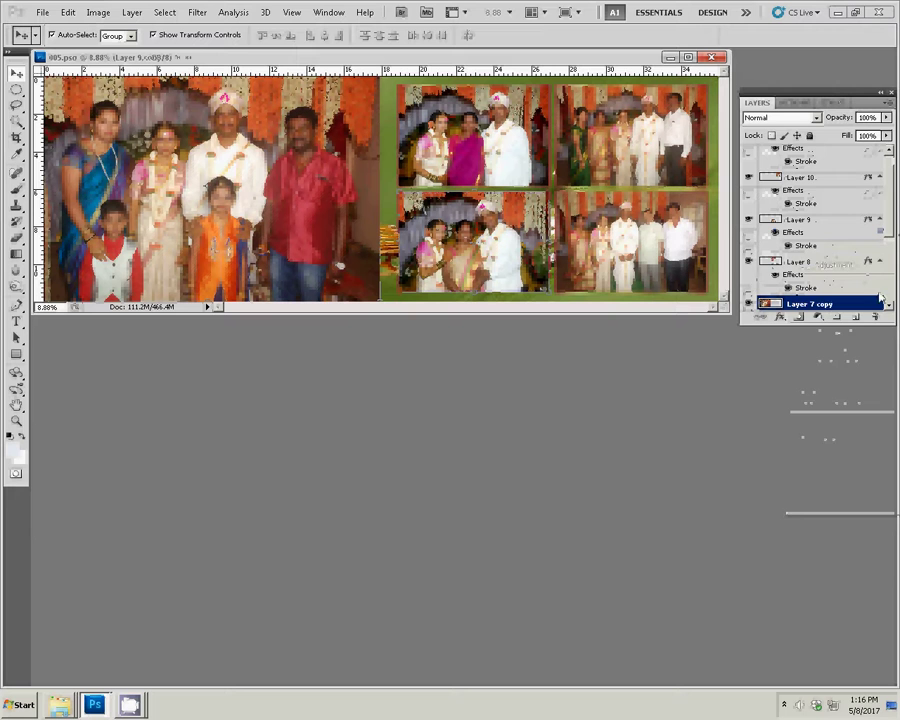
{"action": "scroll", "coordinate": [852, 300], "scroll_direction": "down", "scroll_amount": 5}
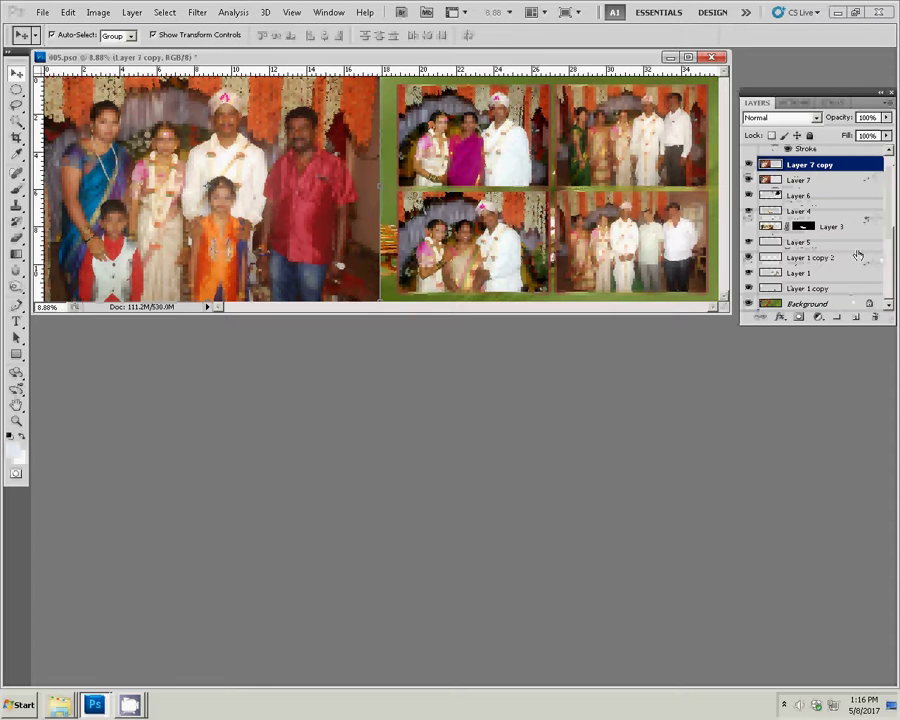
Apply a 166-pixel Box Blur to the original Layer 7.
{"action": "left_click", "coordinate": [795, 180]}
{"action": "left_click", "coordinate": [165, 12]}
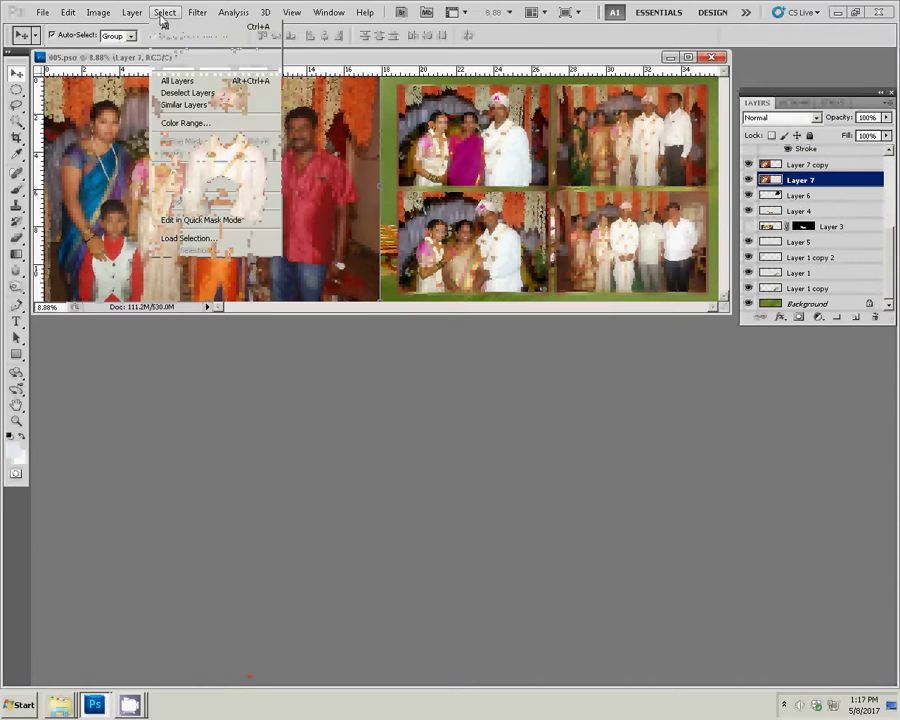
{"action": "mouse_move", "coordinate": [205, 130]}
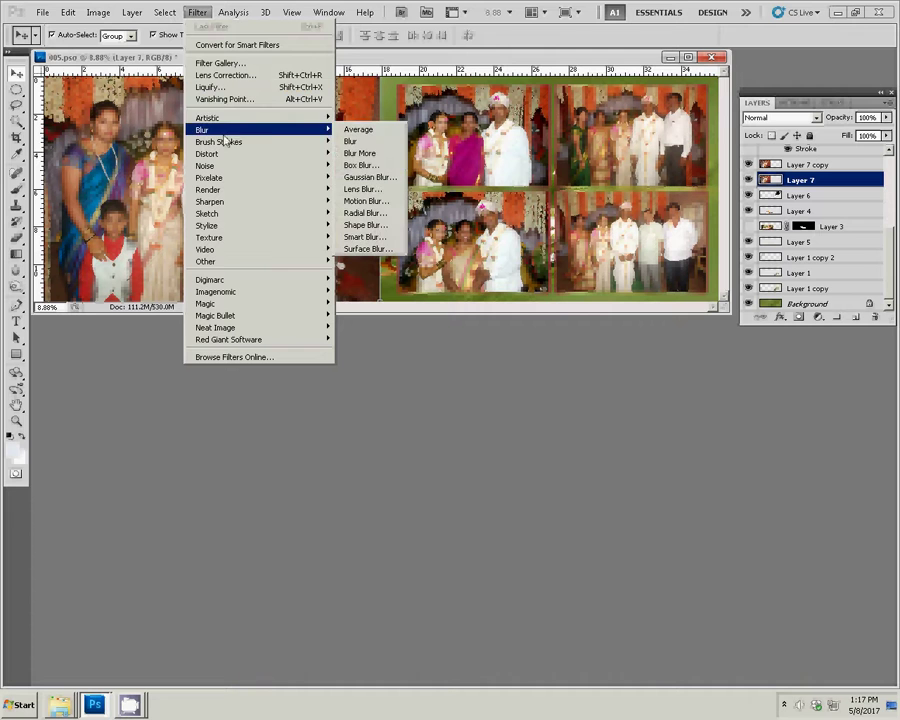
{"action": "left_click", "coordinate": [375, 166]}
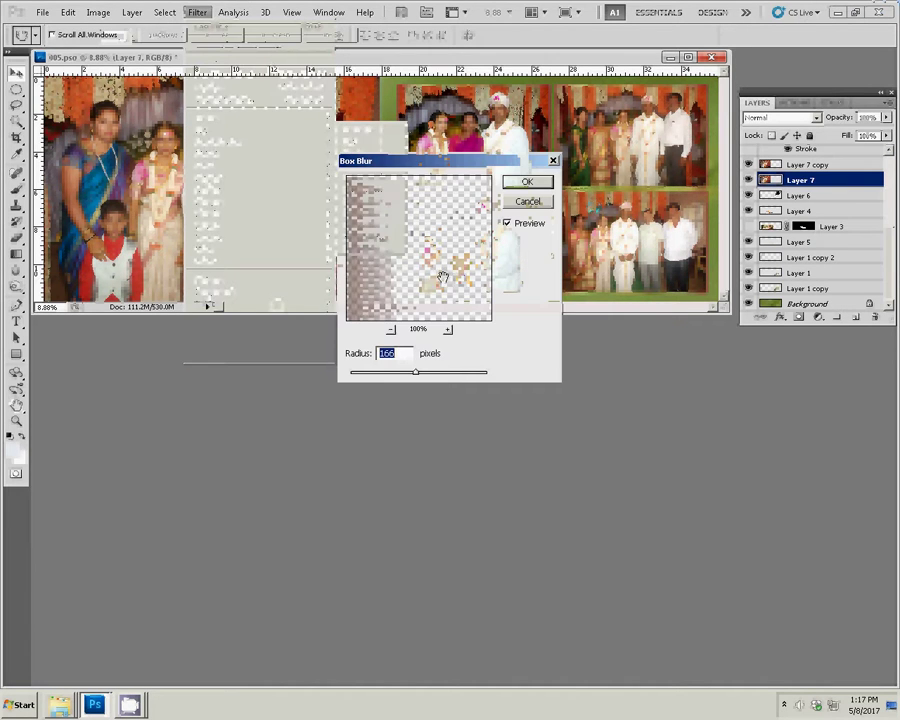
{"action": "left_click", "coordinate": [528, 183]}
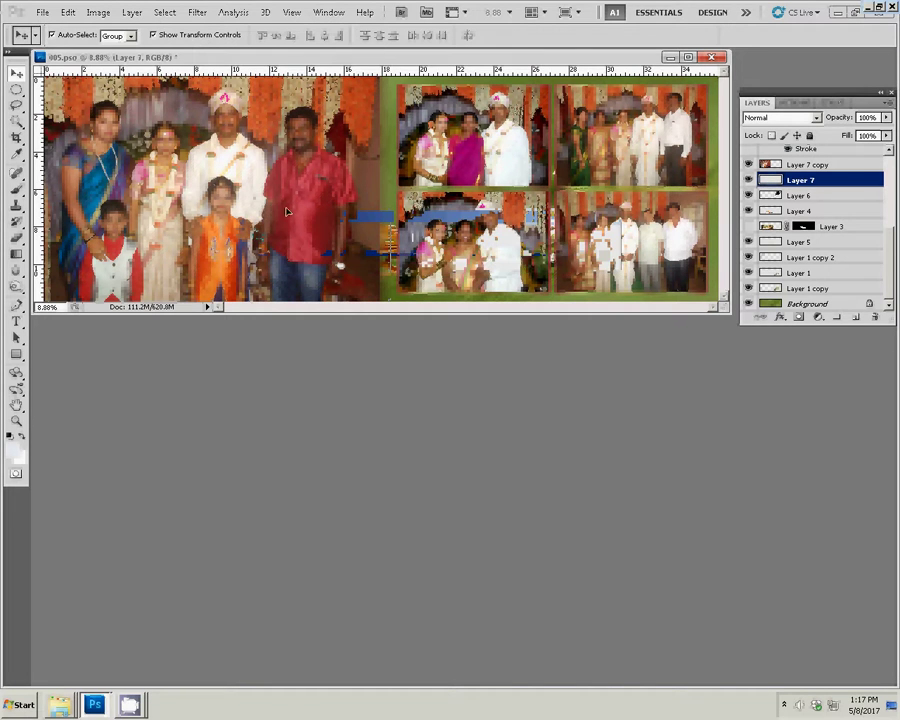
On Layer 7 copy, erase the photo's right edge with a 600-px Eraser so it fades into the blur.
{"action": "key", "text": "alt+bracketright"}
{"action": "key", "text": "b"}
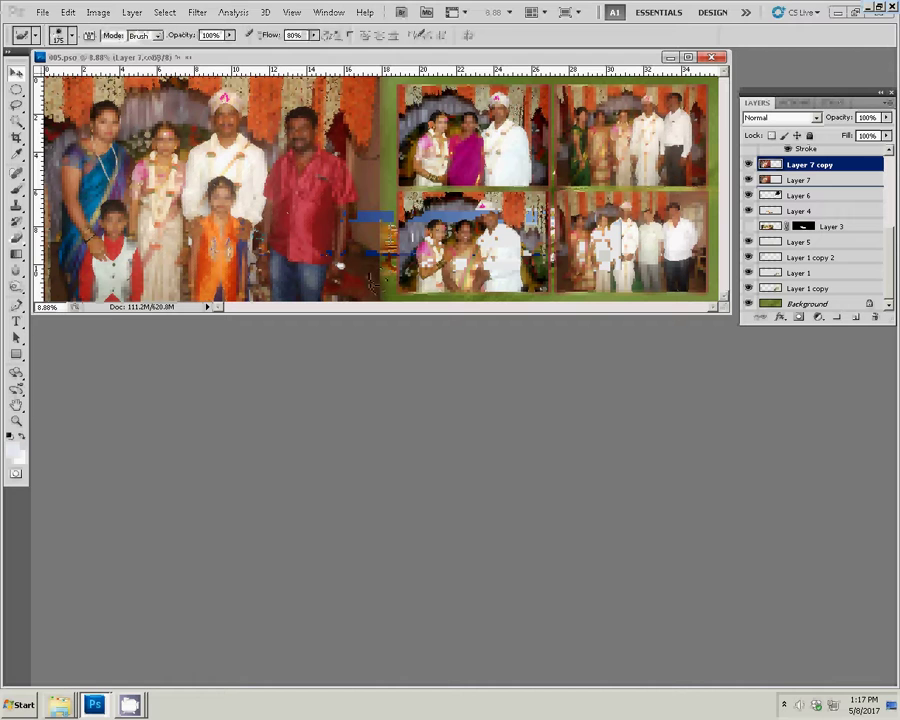
{"action": "key", "text": "e"}
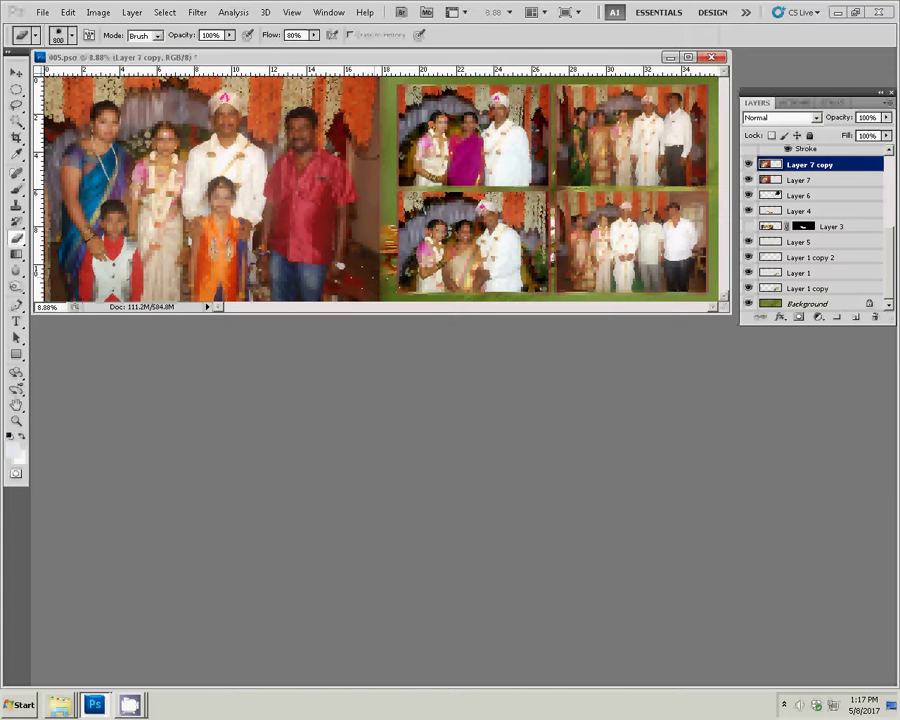
{"action": "key", "text": "bracketleft"}
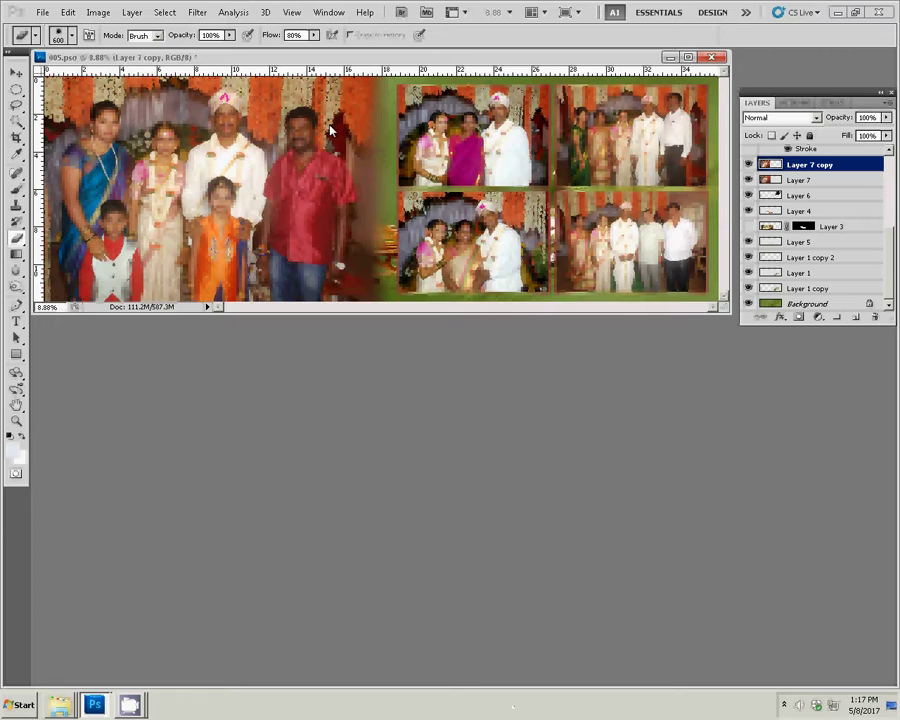
{"action": "left_click_drag", "start_coordinate": [423, 60], "coordinate": [452, 127]}
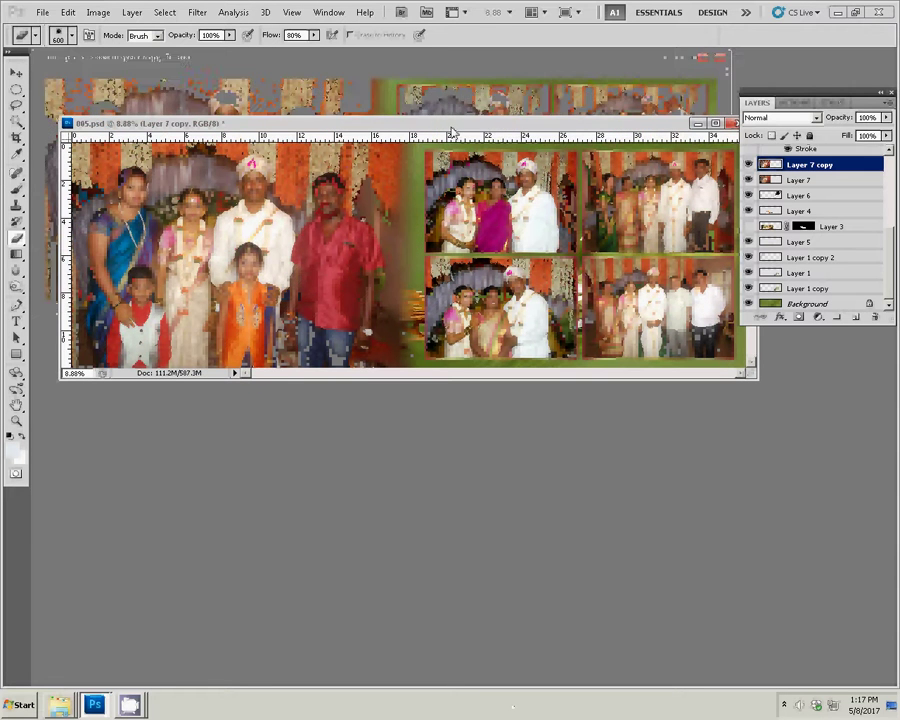
Save the spread as 03 in Local Disk (J:)\k5, accepting the Photoshop format options.
{"action": "left_click", "coordinate": [42, 14]}
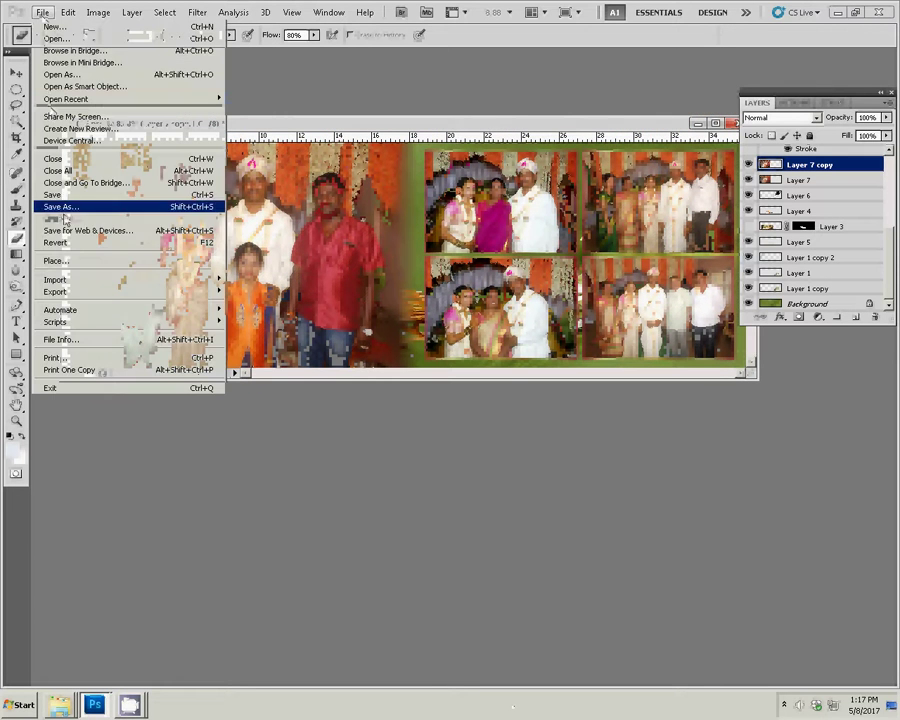
{"action": "left_click", "coordinate": [115, 206]}
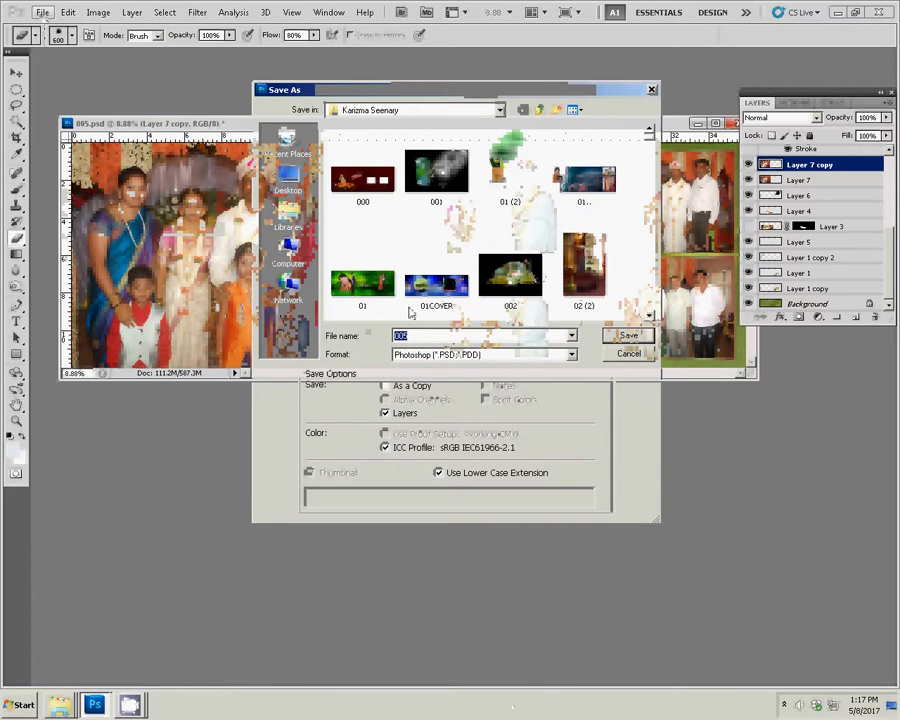
{"action": "left_click", "coordinate": [288, 252]}
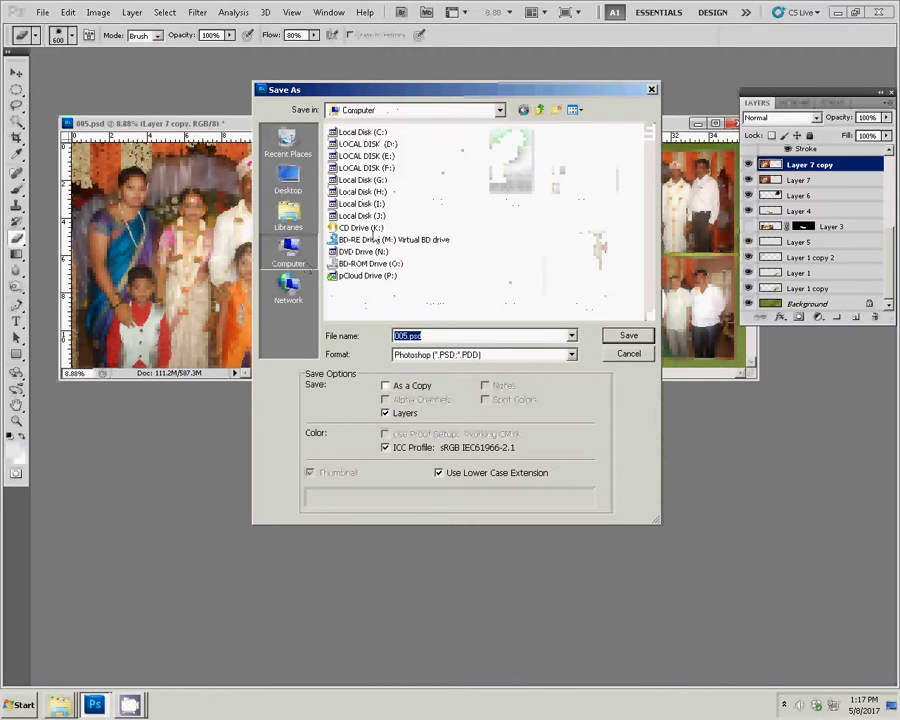
{"action": "double_click", "coordinate": [360, 215]}
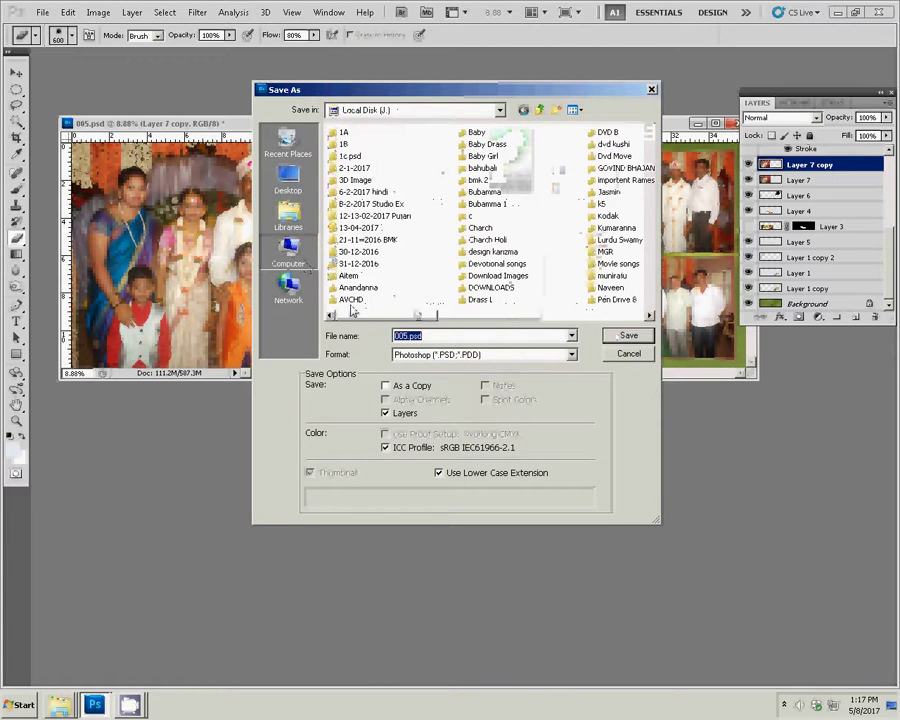
{"action": "left_click", "coordinate": [601, 203]}
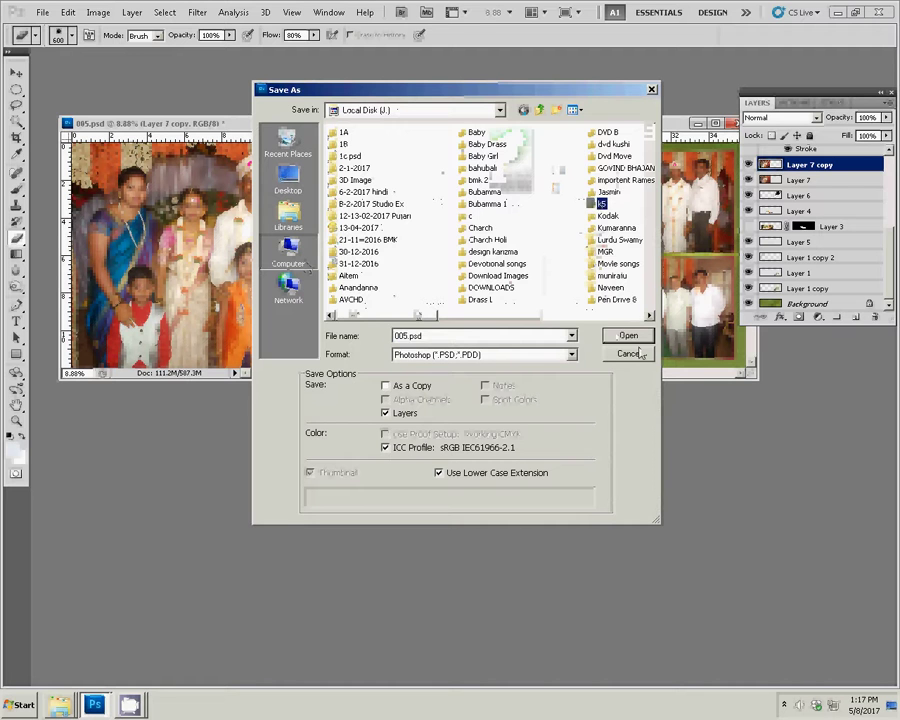
{"action": "key", "text": "Return"}
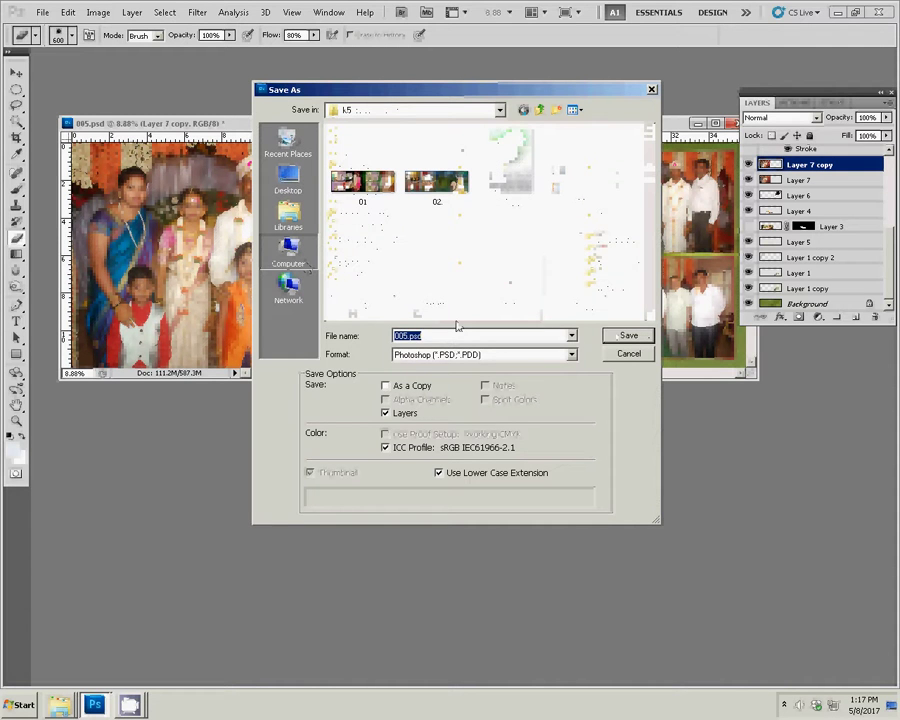
{"action": "type", "text": "03"}
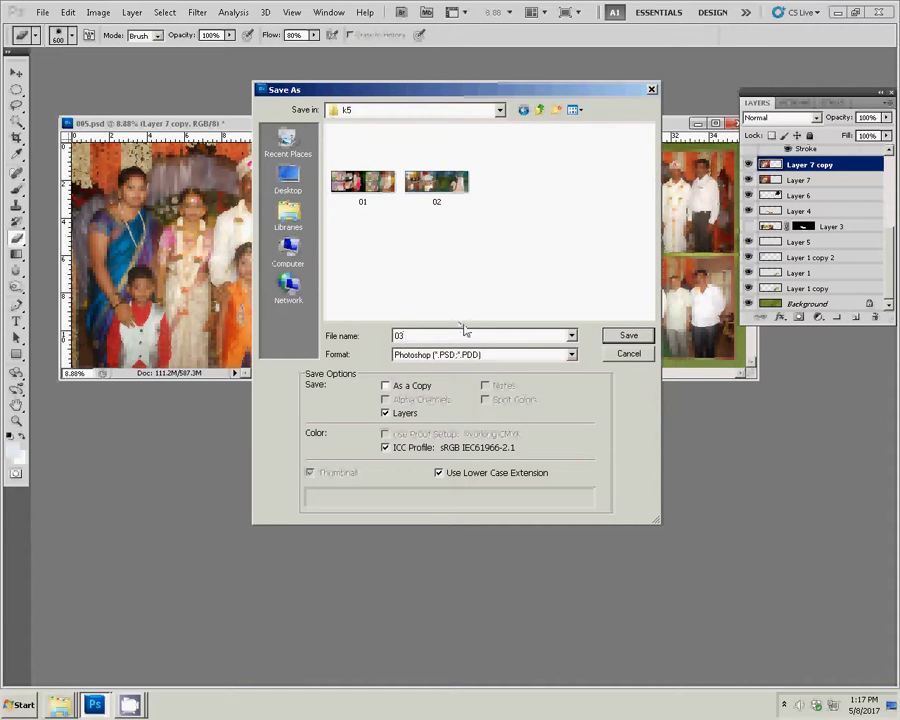
{"action": "left_click", "coordinate": [627, 337]}
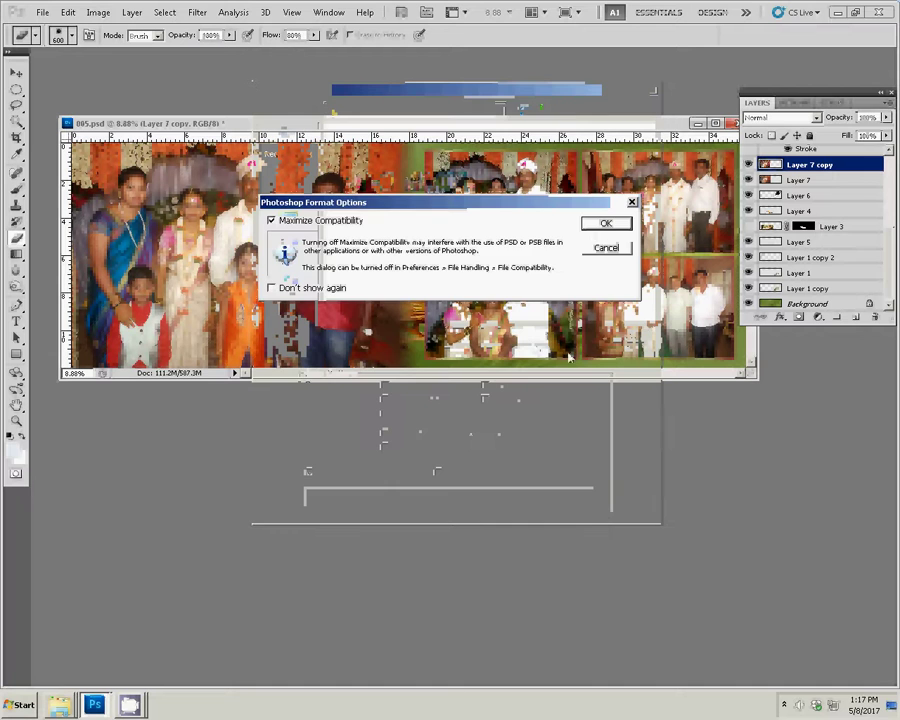
{"action": "left_click", "coordinate": [605, 222]}
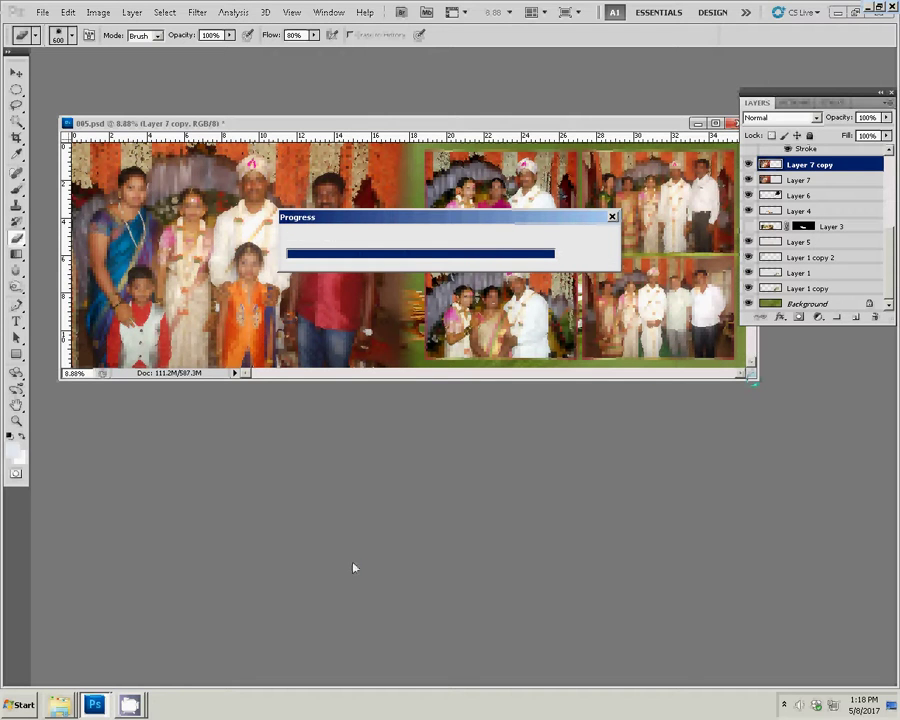
Confirm 03 is listed in the k5 folder in the Open dialog, then close the 03.psd document.
{"action": "key", "text": "ctrl+o"}
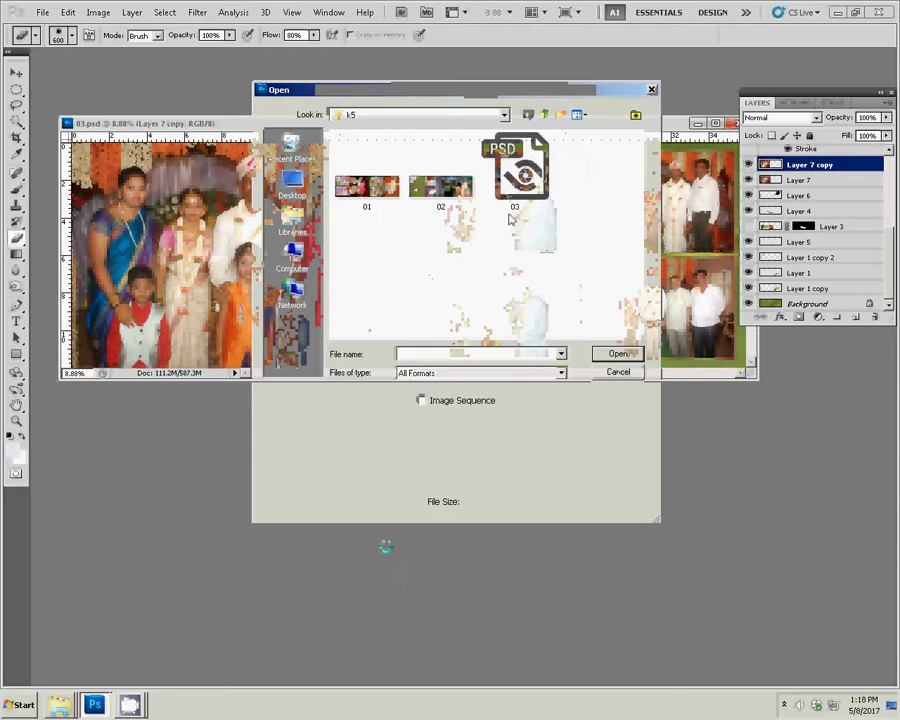
{"action": "left_click", "coordinate": [512, 200]}
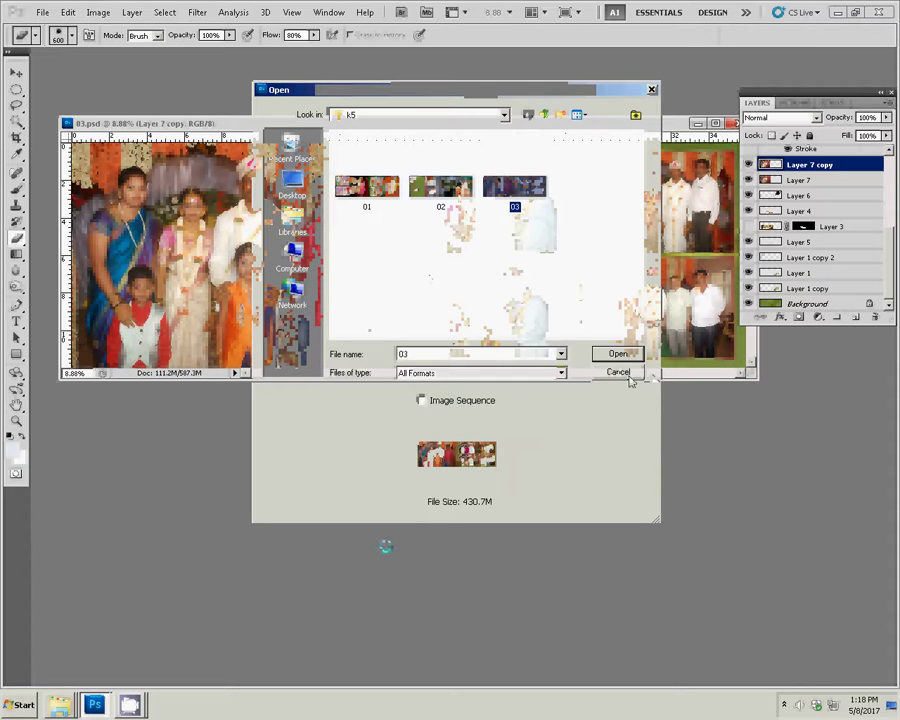
{"action": "left_click", "coordinate": [627, 375]}
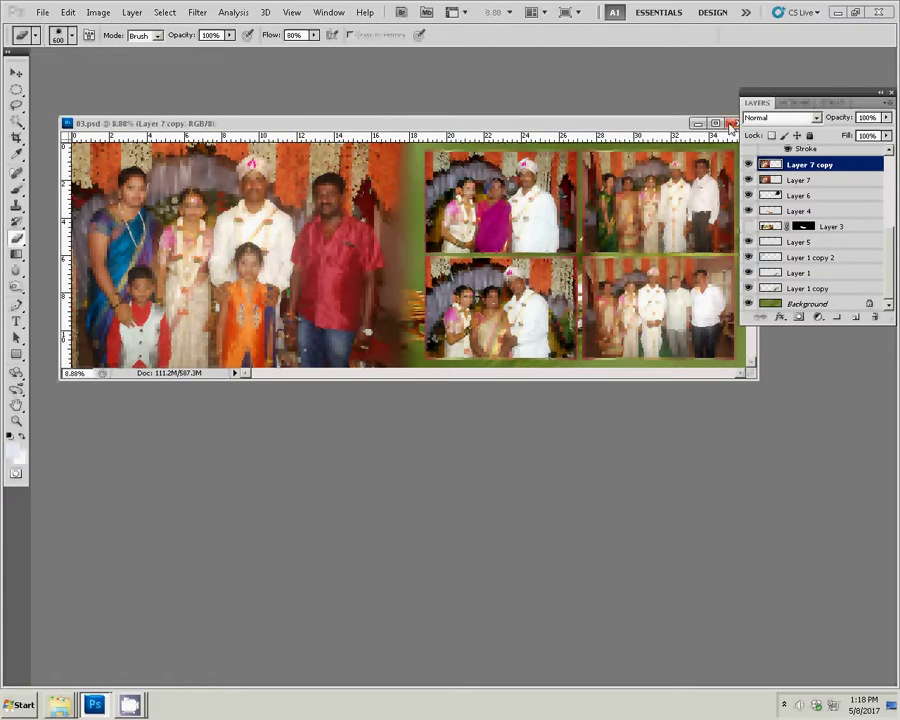
{"action": "left_click", "coordinate": [731, 122]}
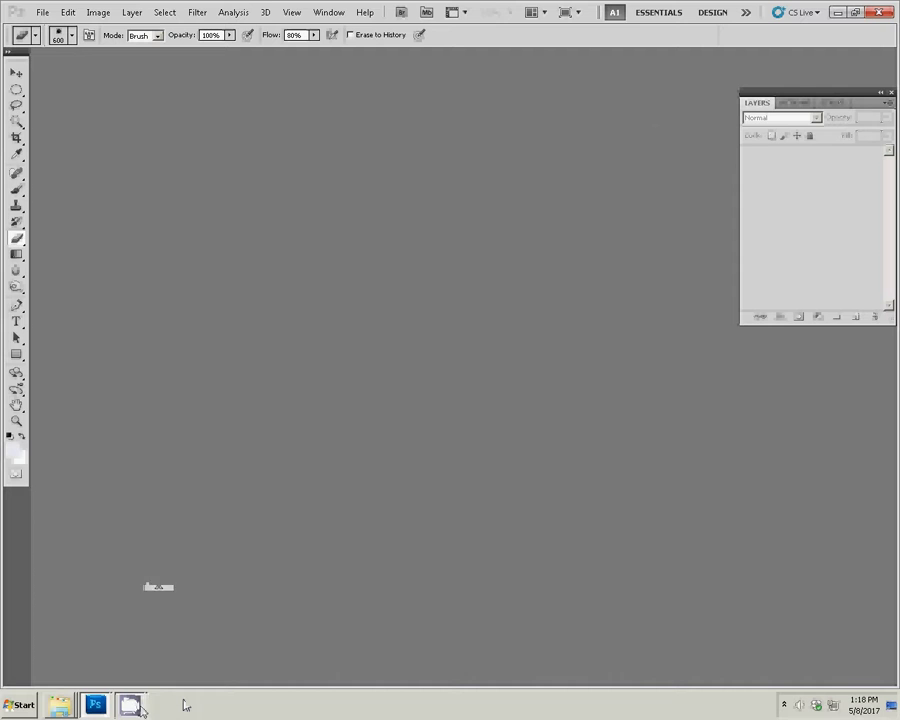